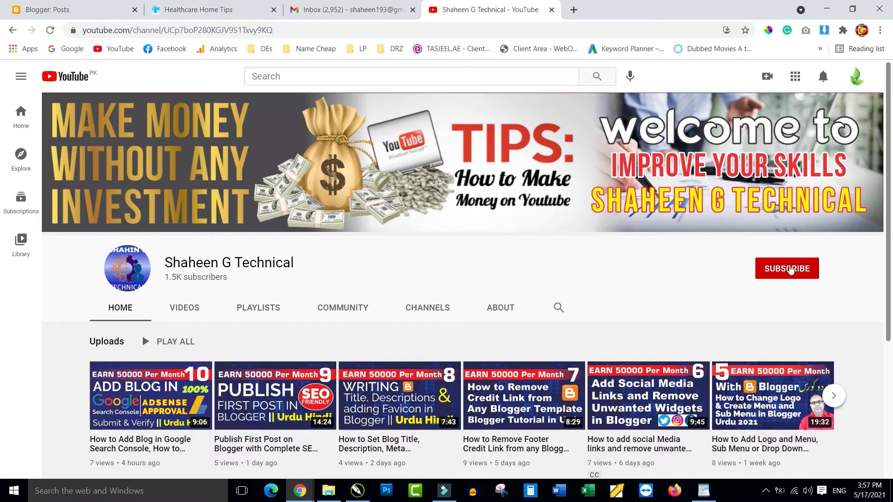
Subscribe to the YouTube channel and set its bell notifications to All.
left_click(789, 276)
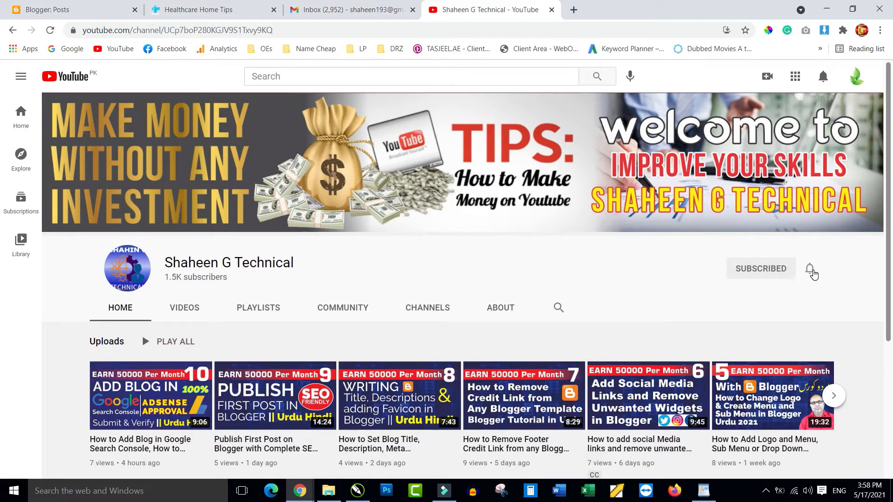
left_click(812, 272)
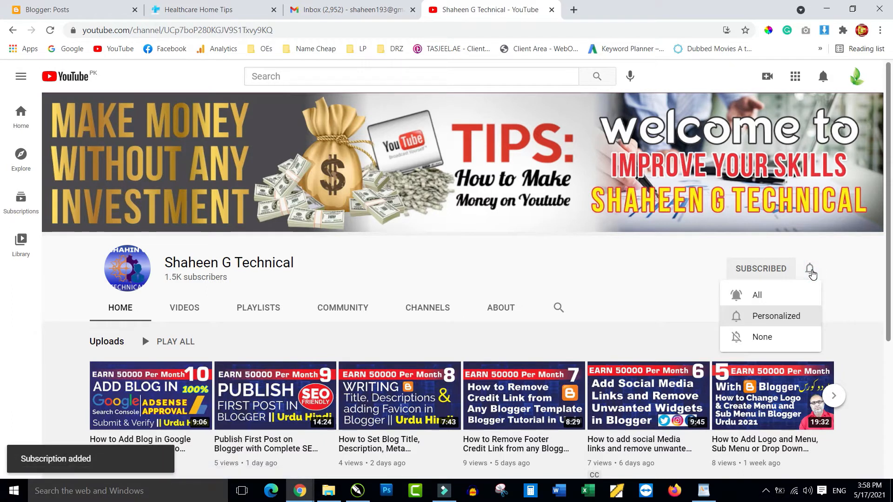
left_click(758, 295)
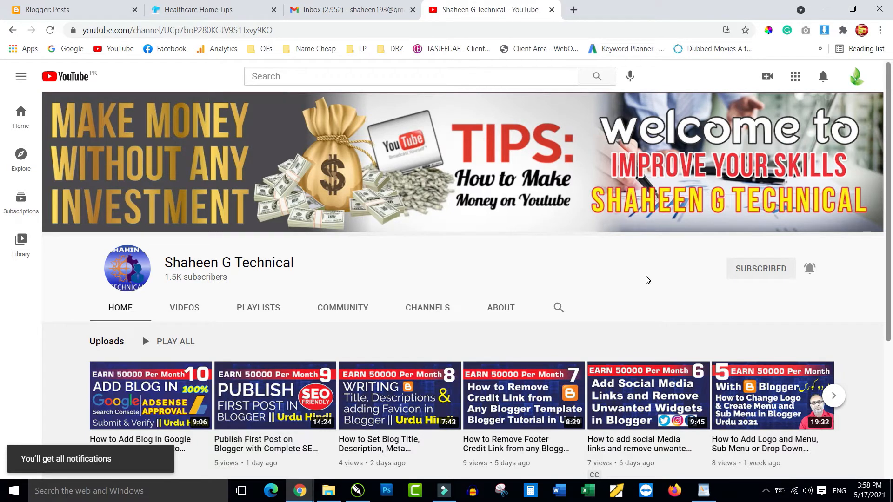
Bring up the Blogger Posts dashboard for Healthcare Home Tips, listing its three published posts.
left_click(193, 13)
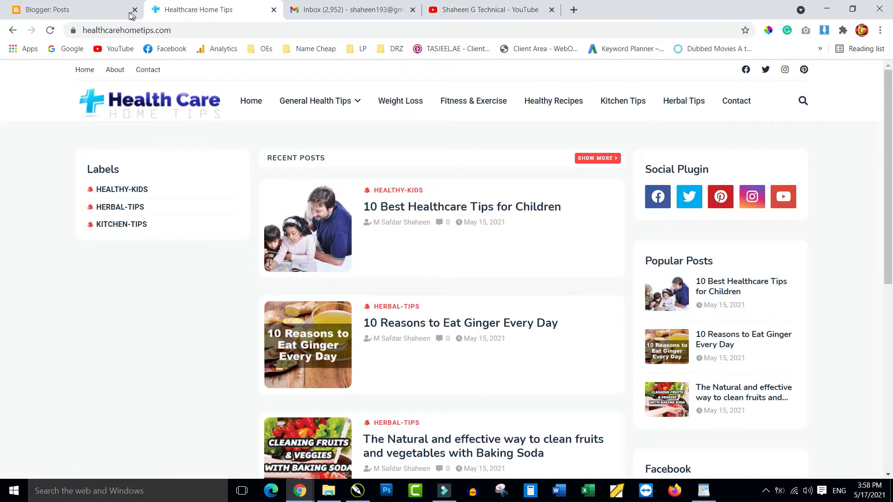
left_click(92, 15)
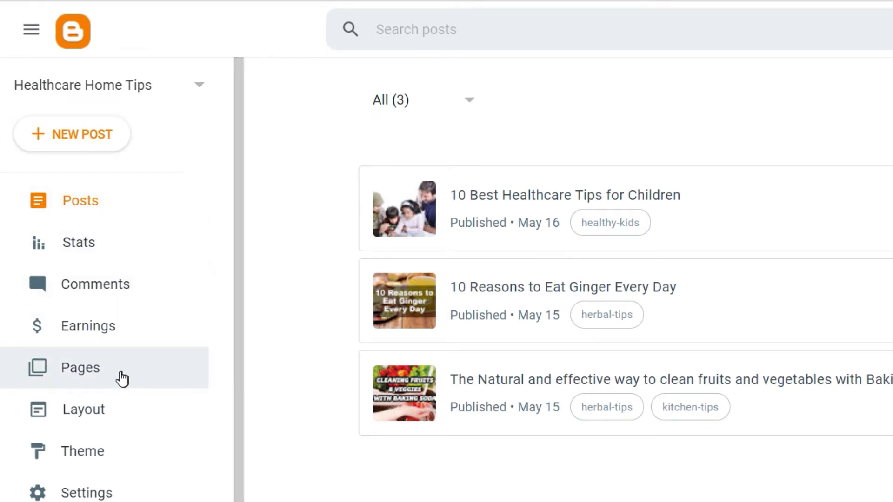
Create a new blank page titled 'Contact Us' and publish it to the blog.
left_click(170, 372)
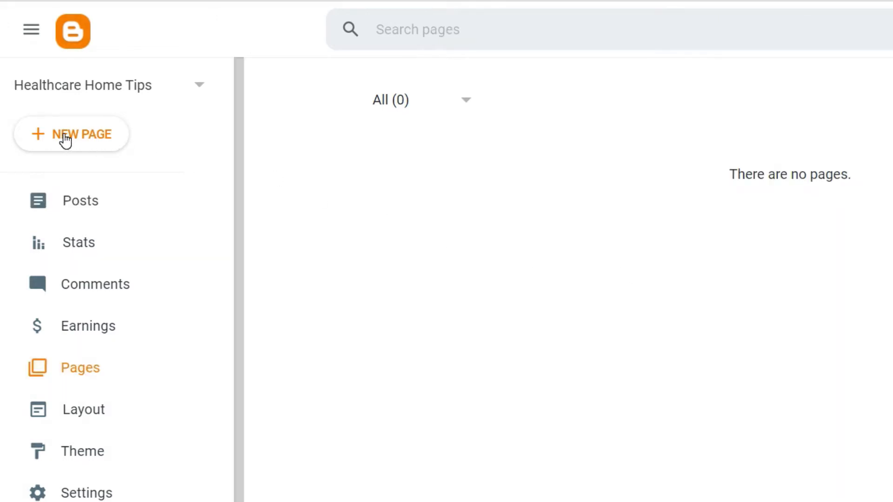
left_click(69, 142)
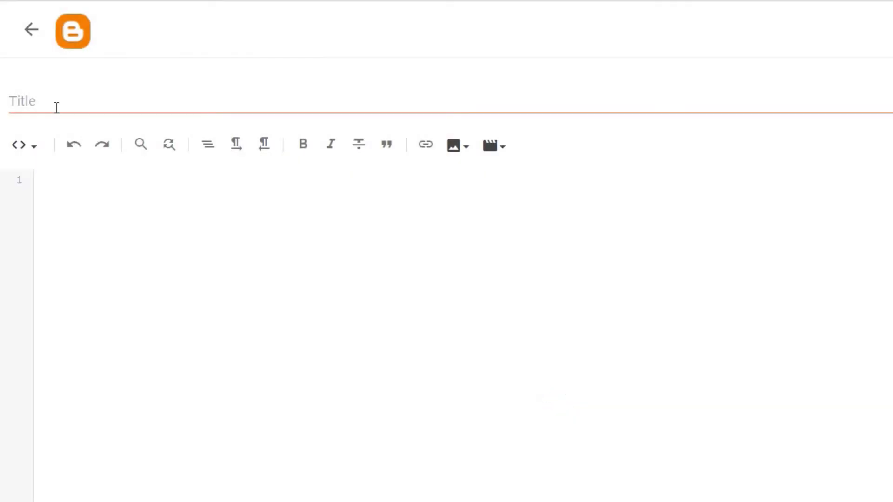
left_click(34, 102)
type("Contact Us")
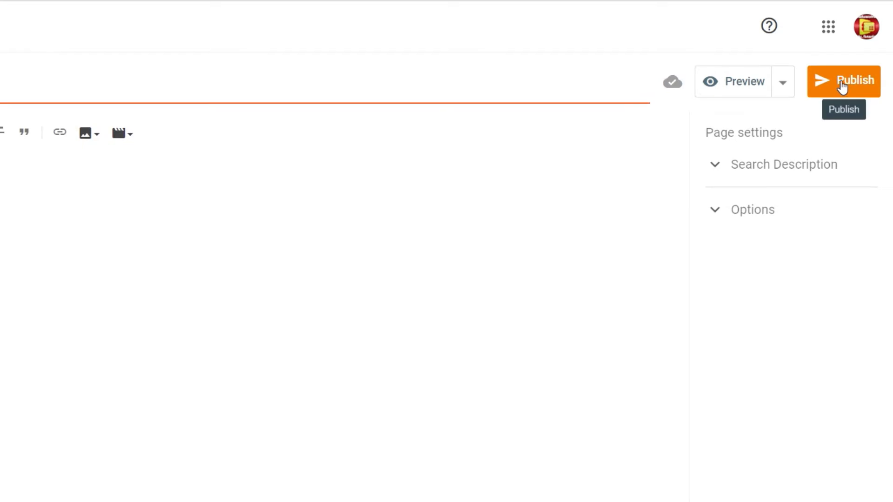
left_click(843, 87)
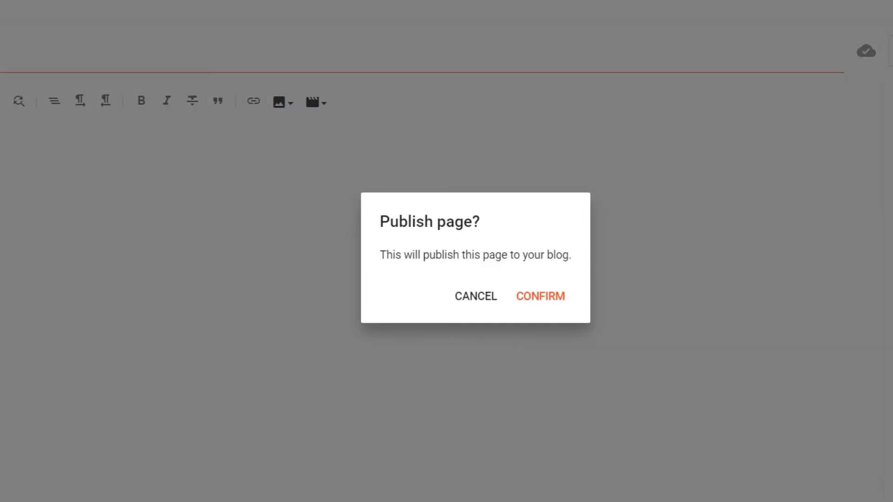
left_click(539, 297)
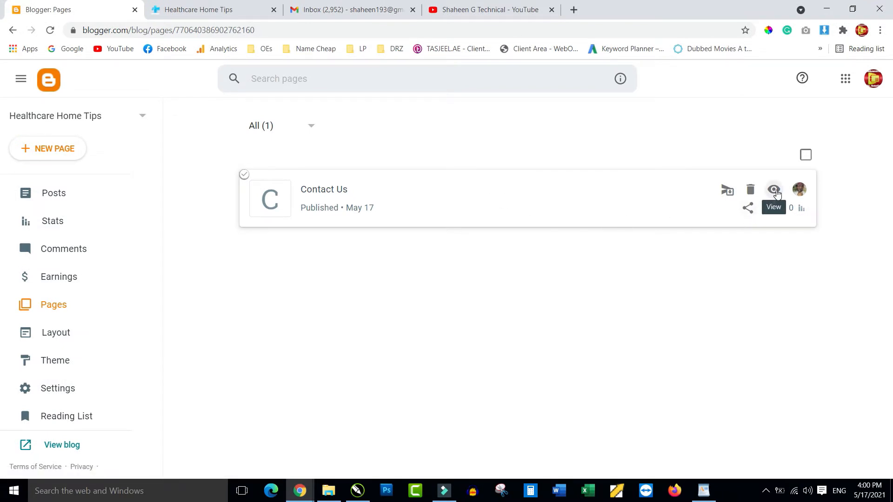
View the live Contact Us page at /p/contact-us_72.html and check its web address.
left_click(774, 191)
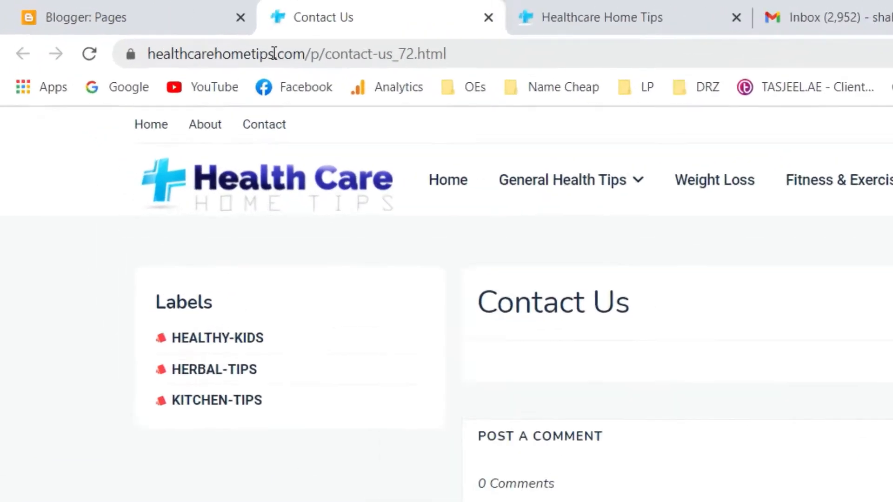
left_click_drag(147, 52, 546, 64)
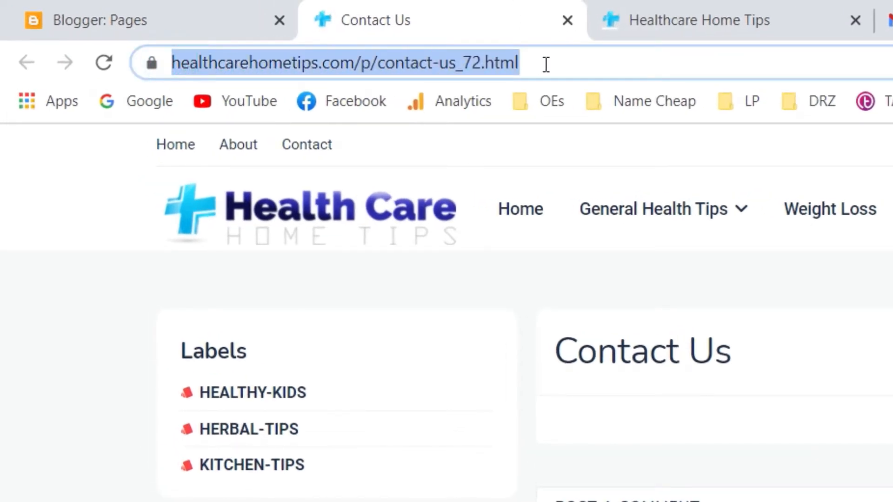
left_click(575, 202)
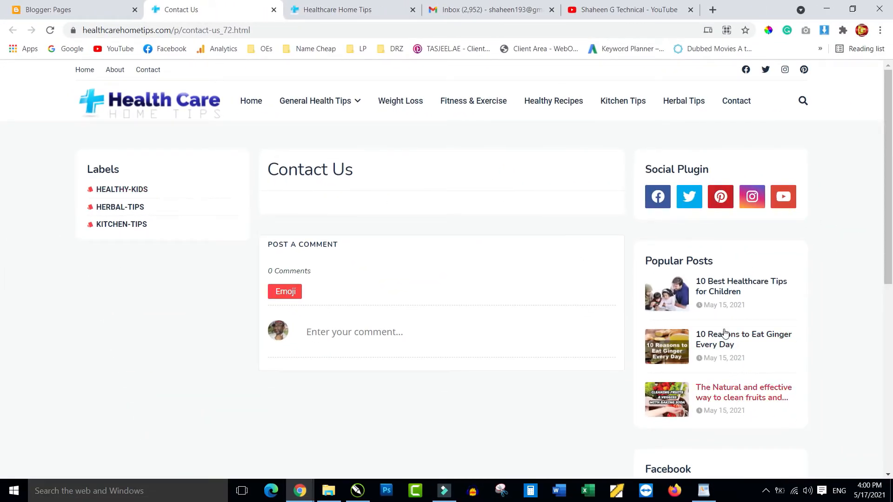
scroll(553, 310, "down", 8)
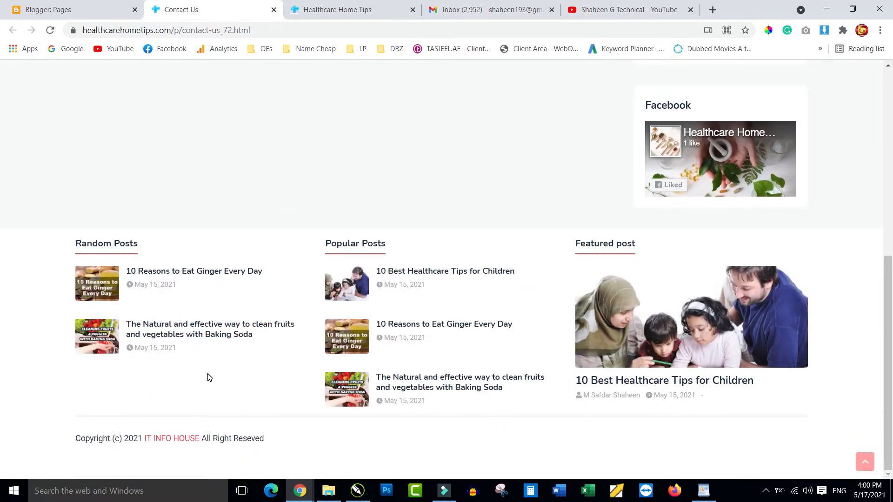
scroll(210, 377, "up", 3)
scroll(209, 377, "up", 10)
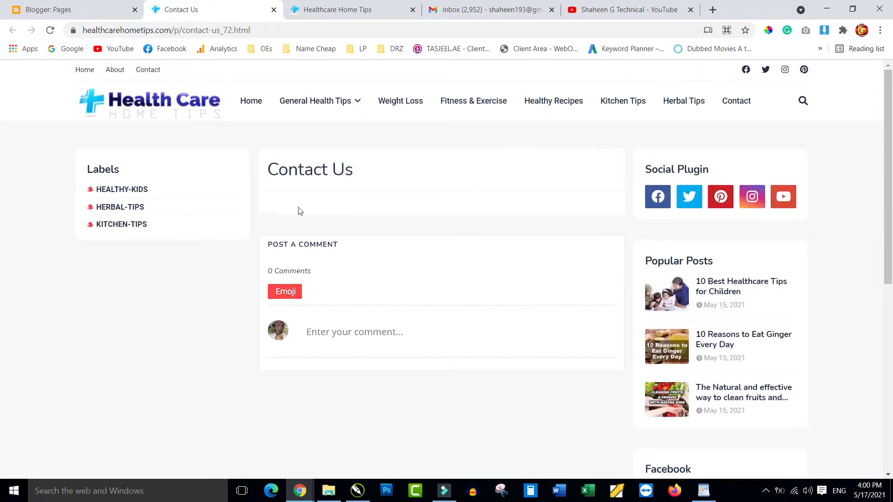
Launch Google Drive's My Drive from Gmail's Google apps menu.
left_click(474, 13)
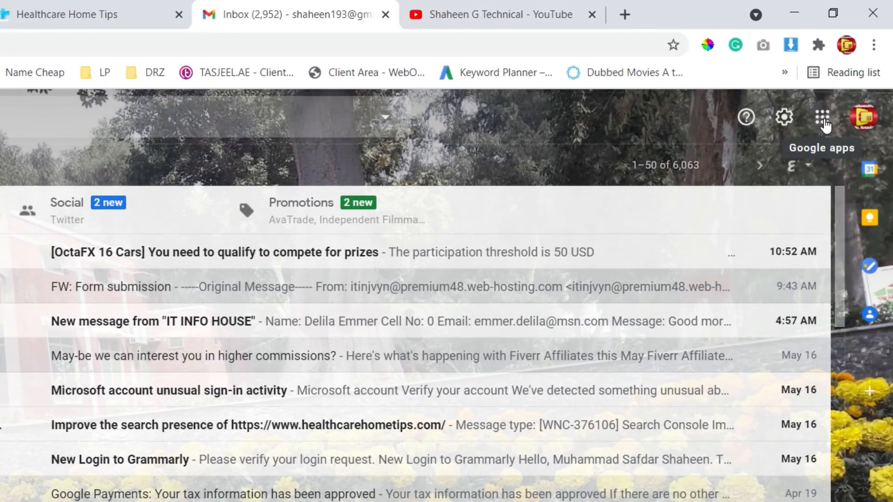
left_click(824, 119)
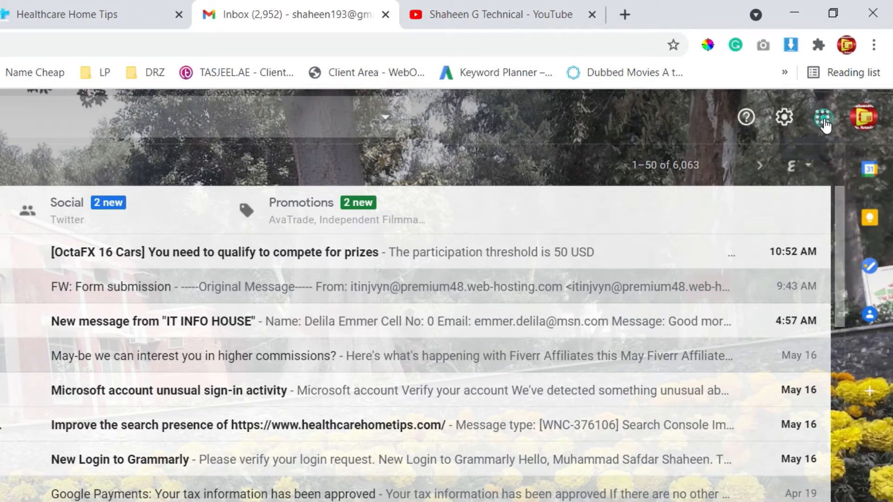
scroll(775, 359, "down", 4)
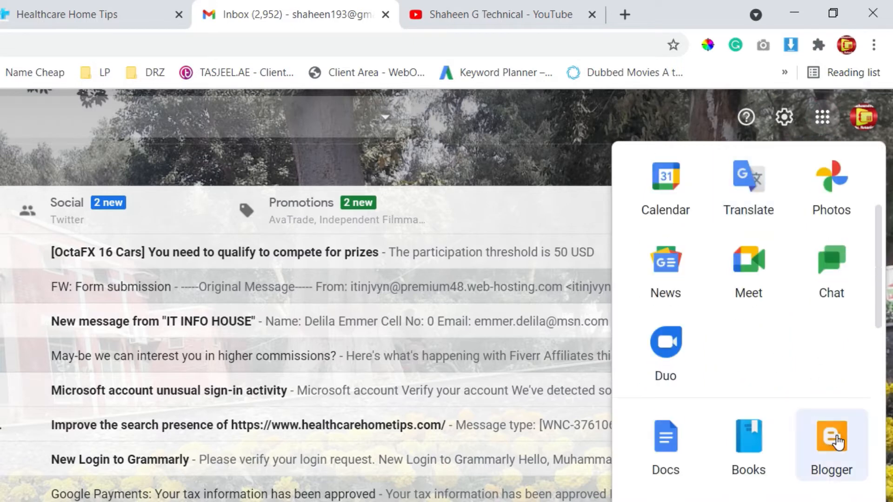
scroll(780, 365, "up", 4)
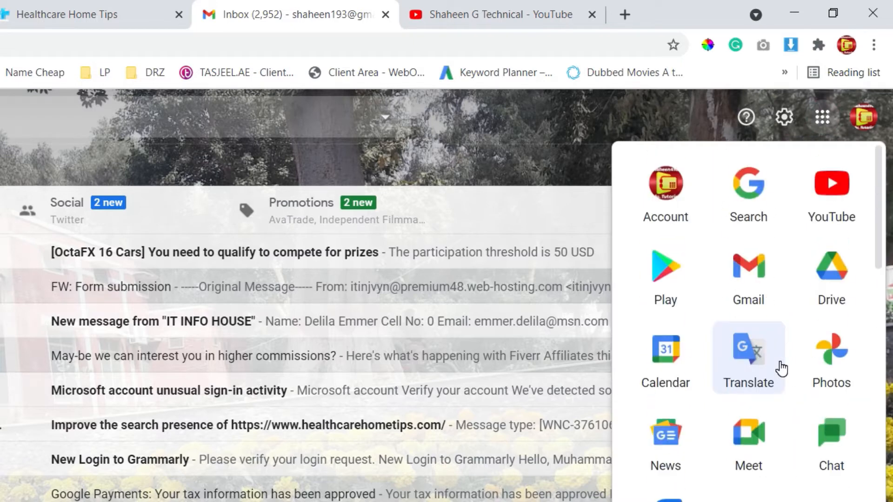
left_click(829, 274)
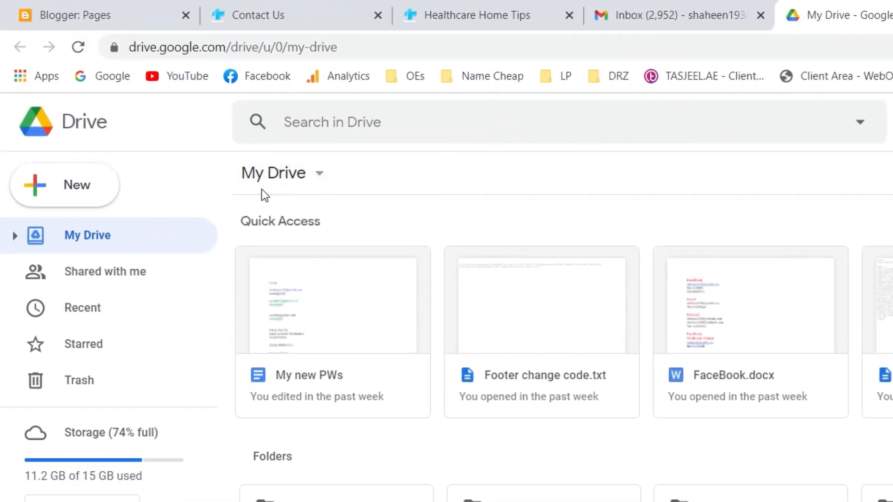
Create a Google Forms Blank form from the My Drive new-item menu.
left_click(321, 175)
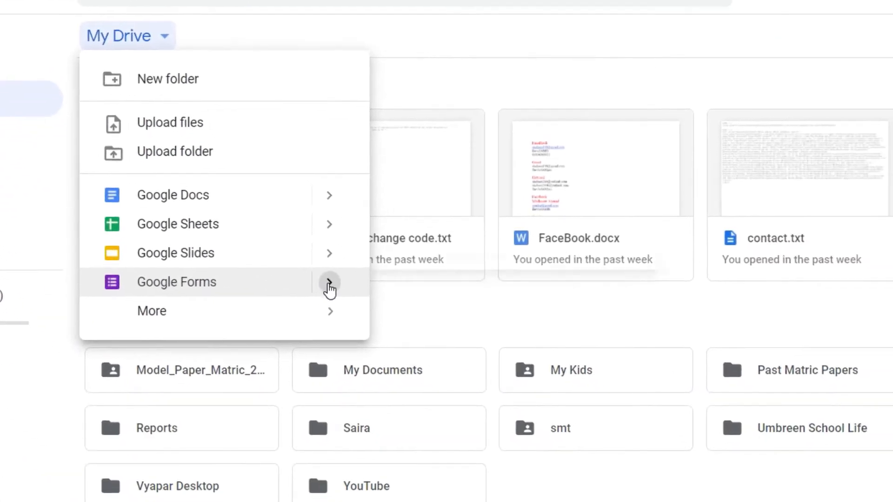
mouse_move(484, 422)
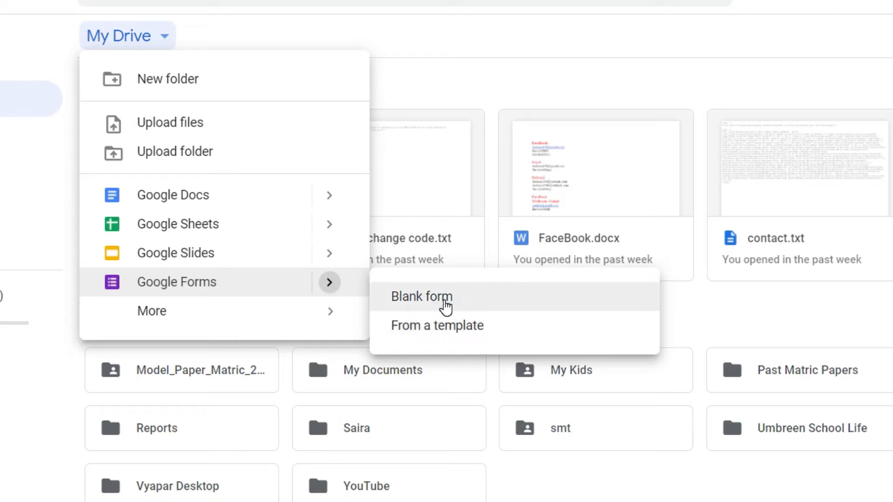
left_click(448, 300)
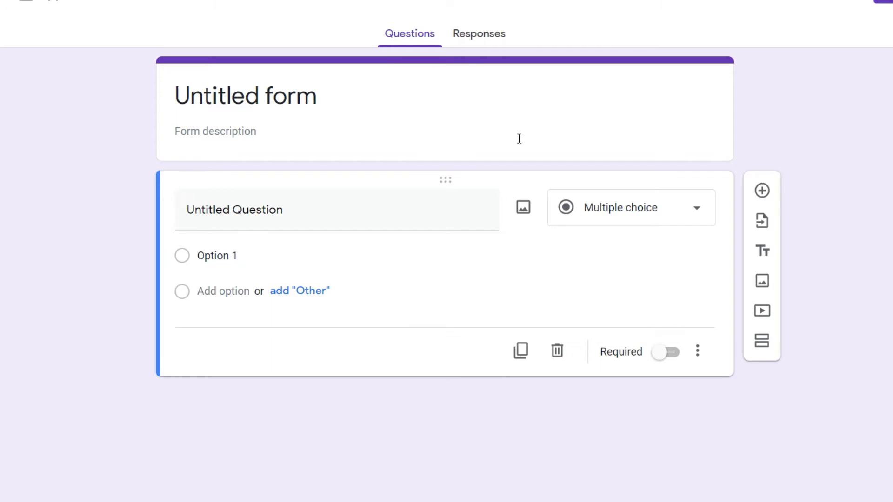
Title the form 'Contact Us' with description 'Fill the form below and submit, we will contact you shortly'.
left_click(322, 96)
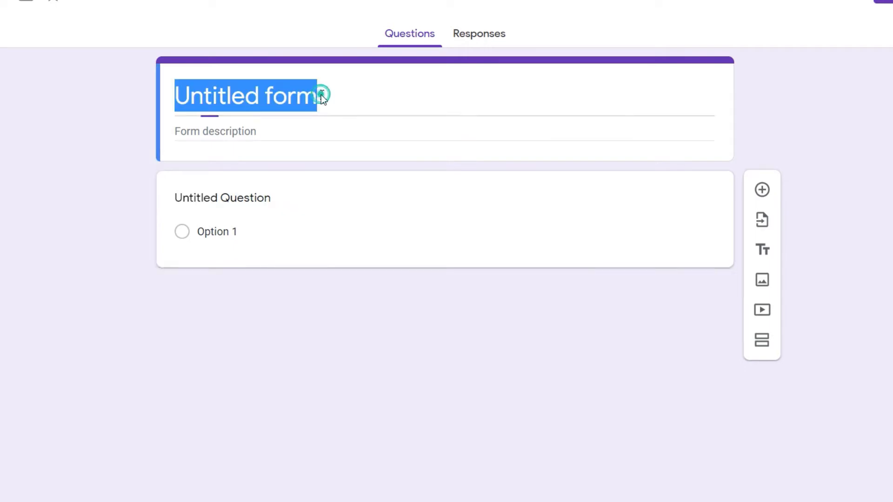
type("C")
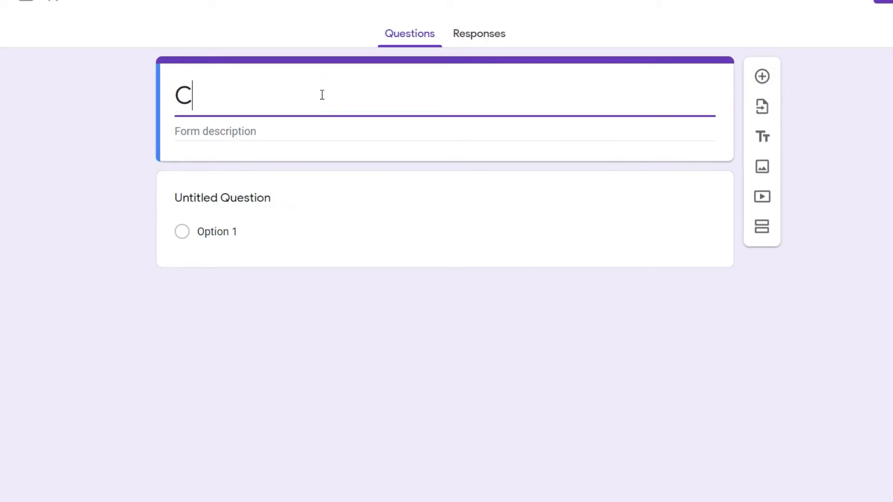
type("ontact UYs")
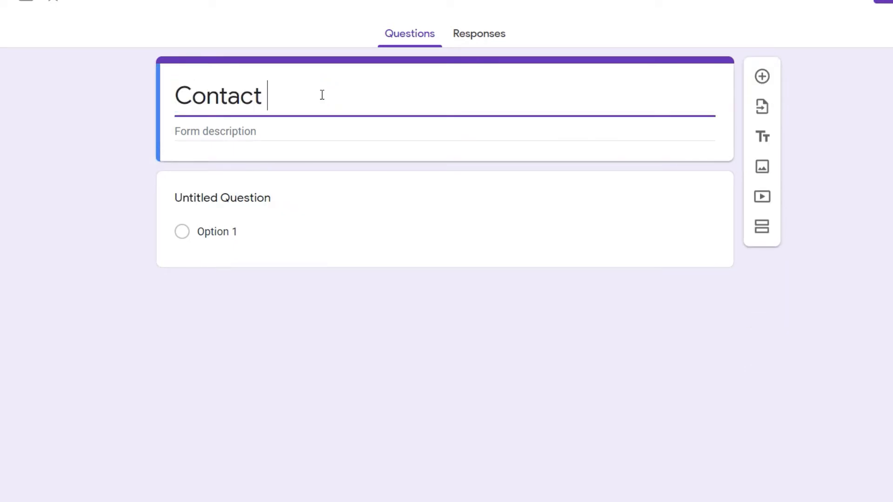
key("BackSpace")
key("BackSpace")
type("s")
left_click(269, 129)
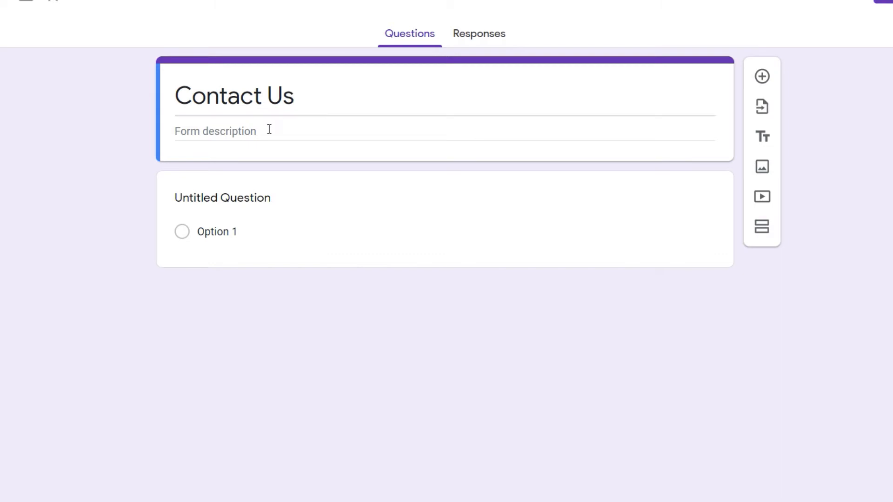
left_click(269, 129)
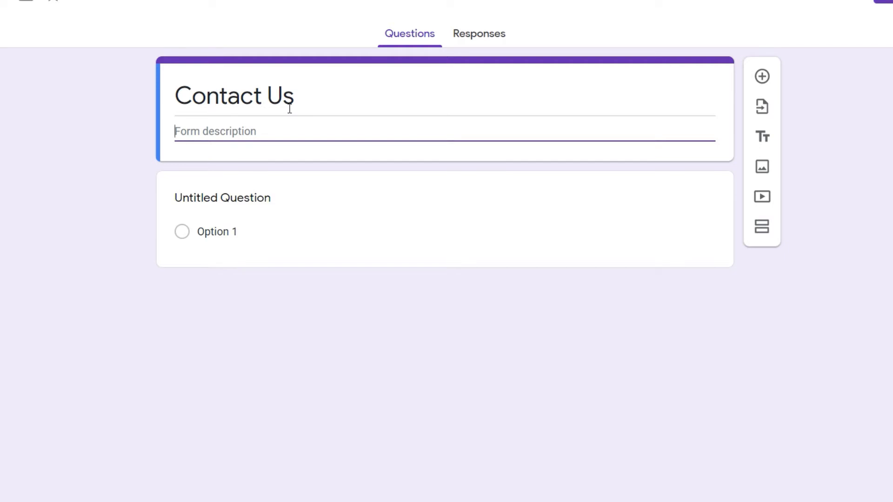
type("Fill the form ")
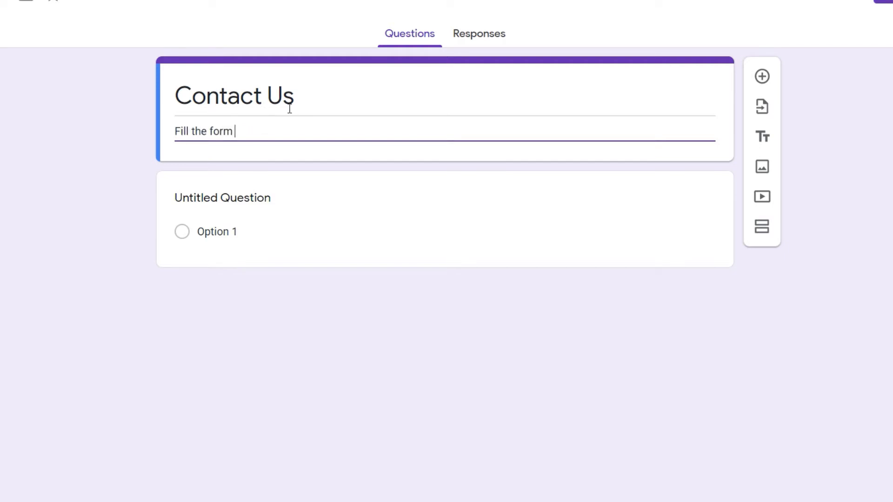
type("below and submit, w")
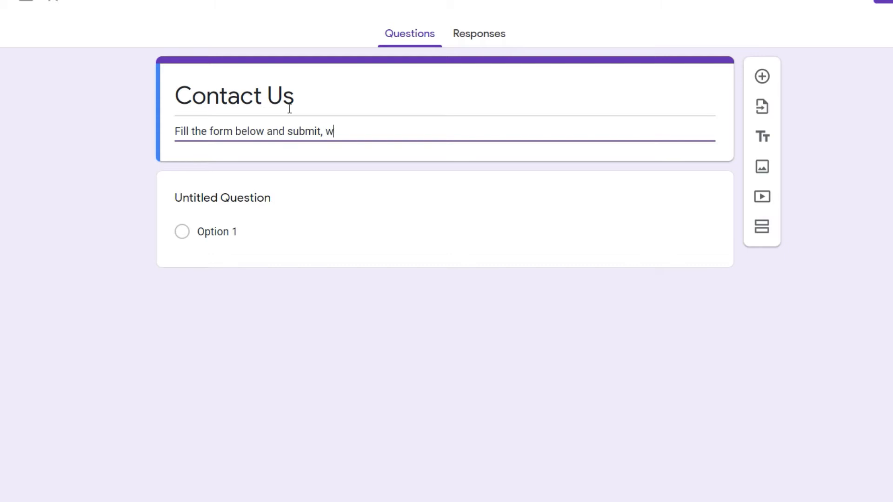
type("e will contact you shortly")
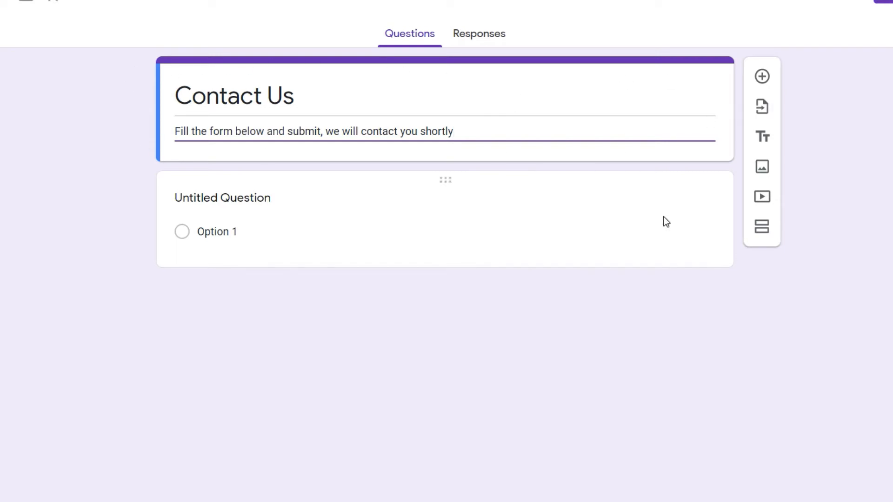
left_click(684, 192)
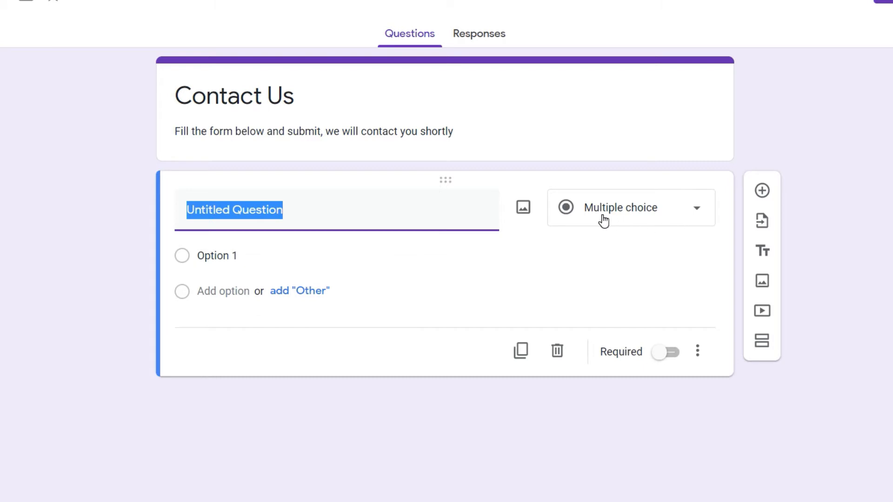
Make the first question a required short-answer 'Name' question and add another question below.
left_click(680, 209)
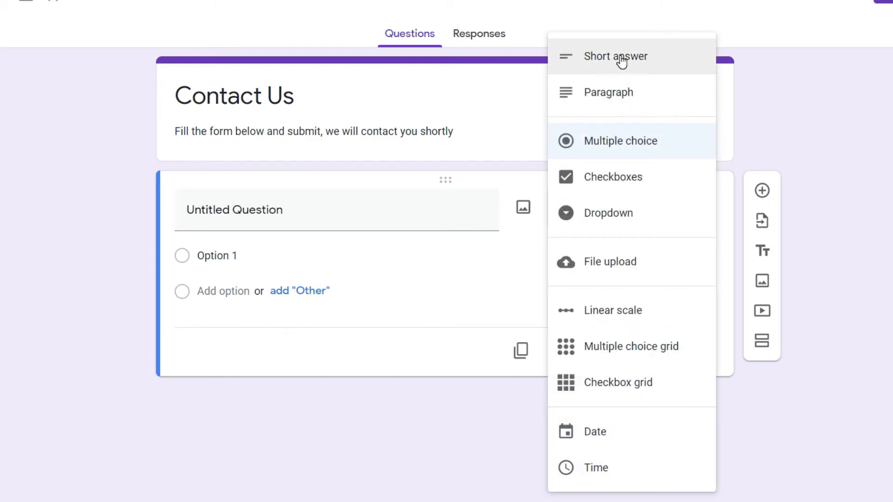
left_click(621, 61)
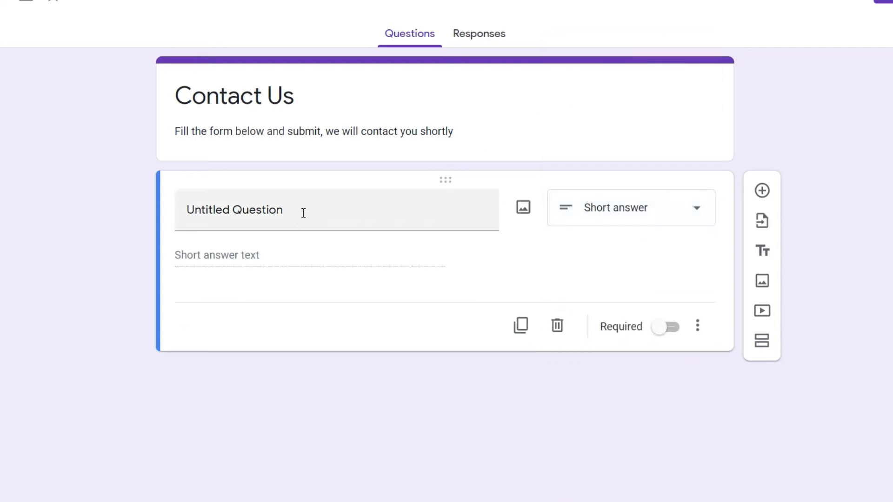
left_click(302, 209)
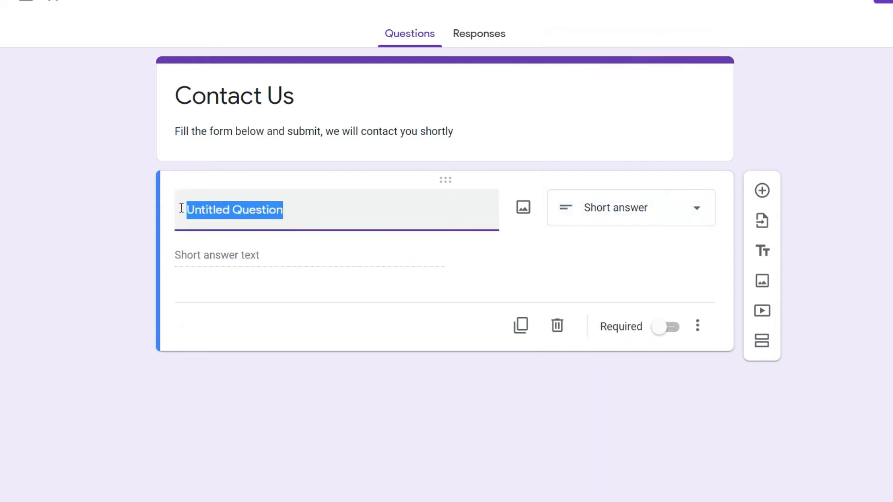
type("Name")
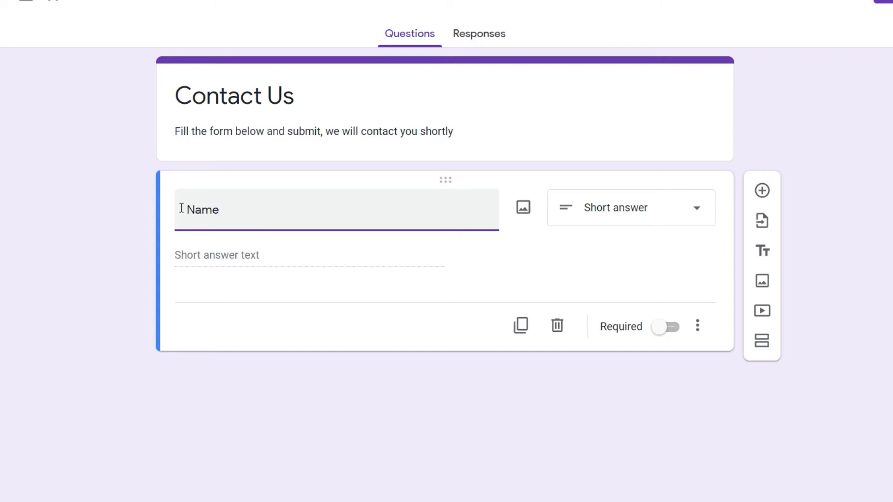
left_click(200, 256)
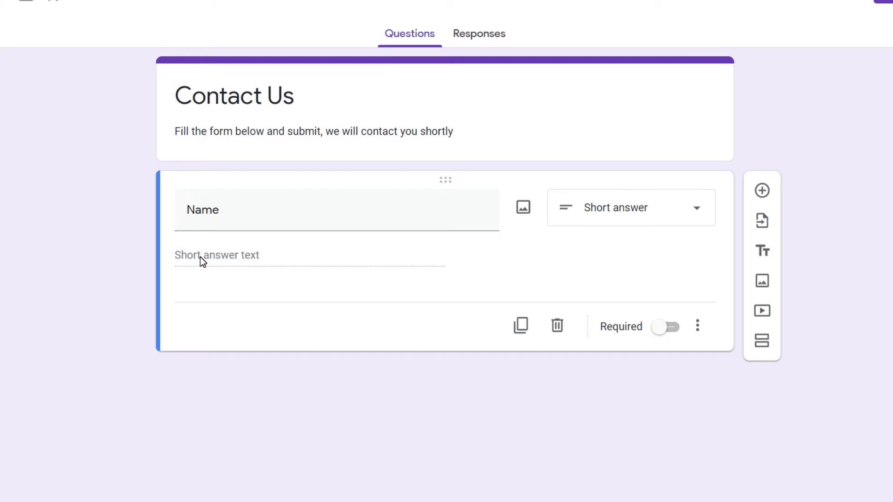
left_click(668, 328)
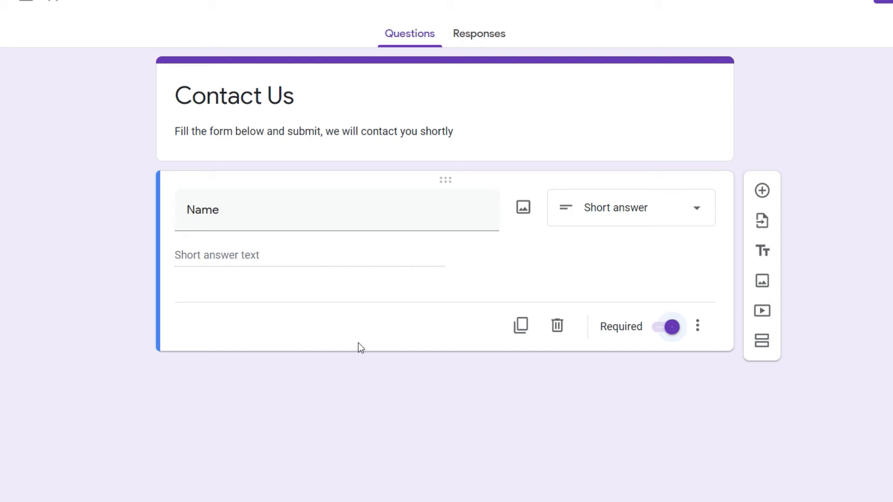
left_click(763, 190)
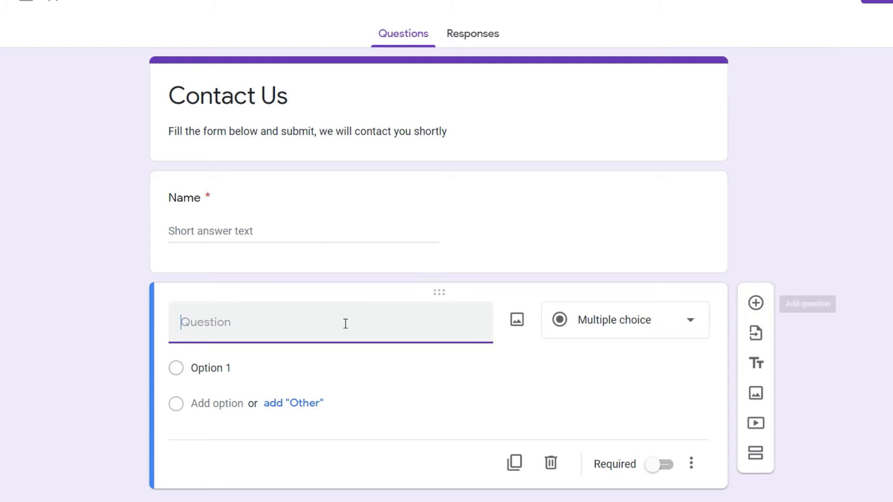
Leave the new question's type unchanged and bring up the form's General settings.
scroll(345, 324, "down", 1)
left_click(648, 295)
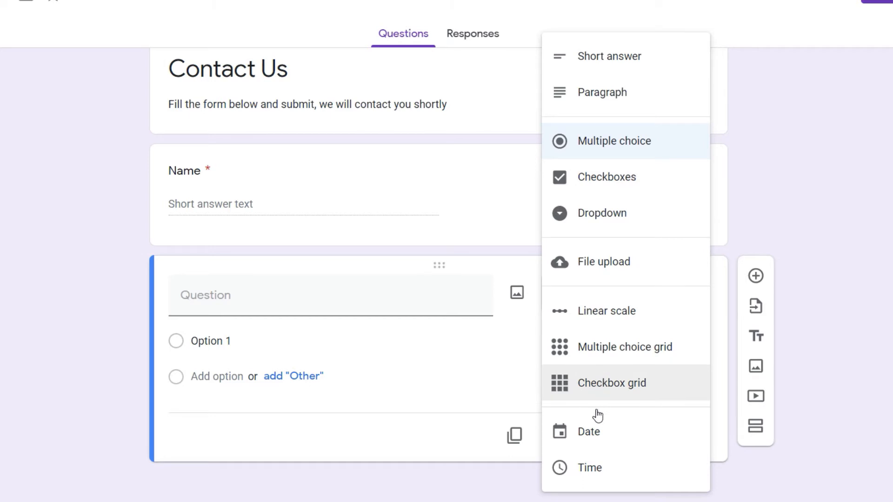
left_click(766, 192)
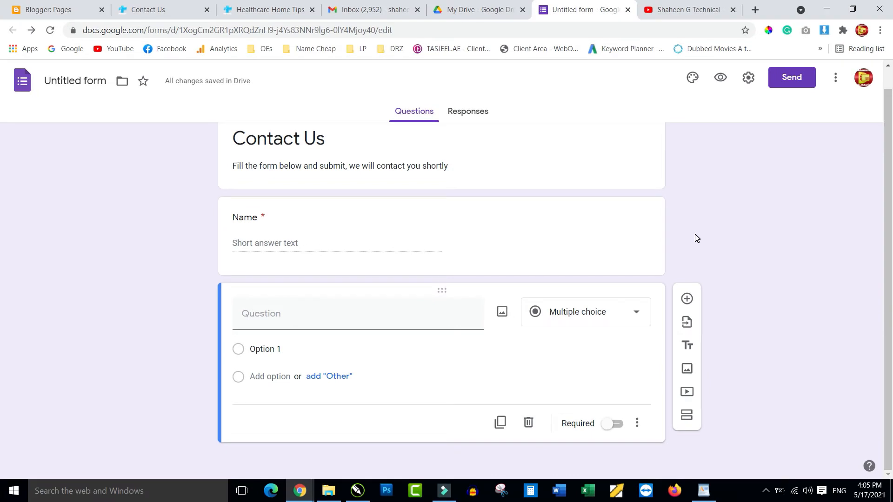
left_click(749, 77)
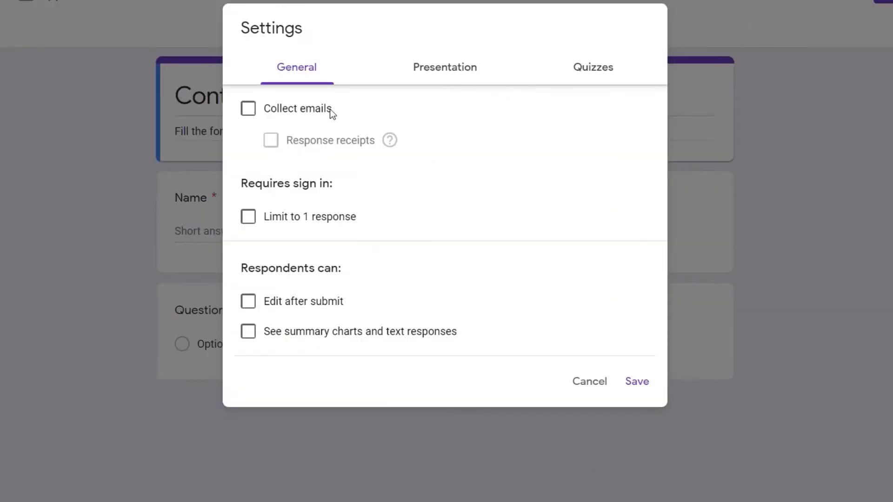
Turn on Collect emails and save, adding a required Email field to the form.
left_click(249, 110)
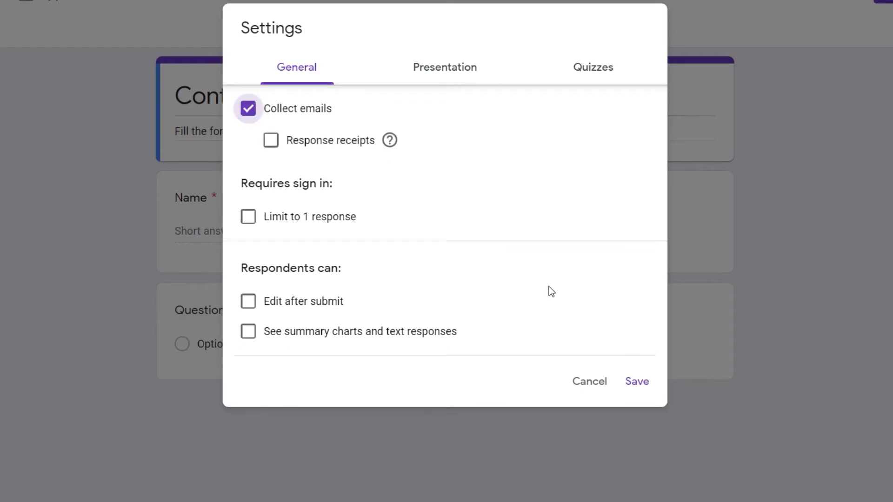
left_click(629, 381)
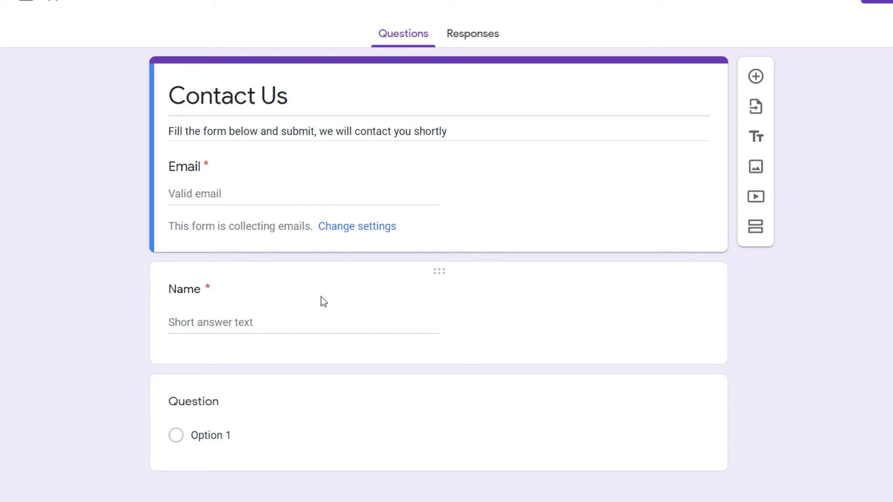
Make the third question a Paragraph question titled 'Message' and switch Required on.
left_click(229, 316)
scroll(564, 265, "down", 2)
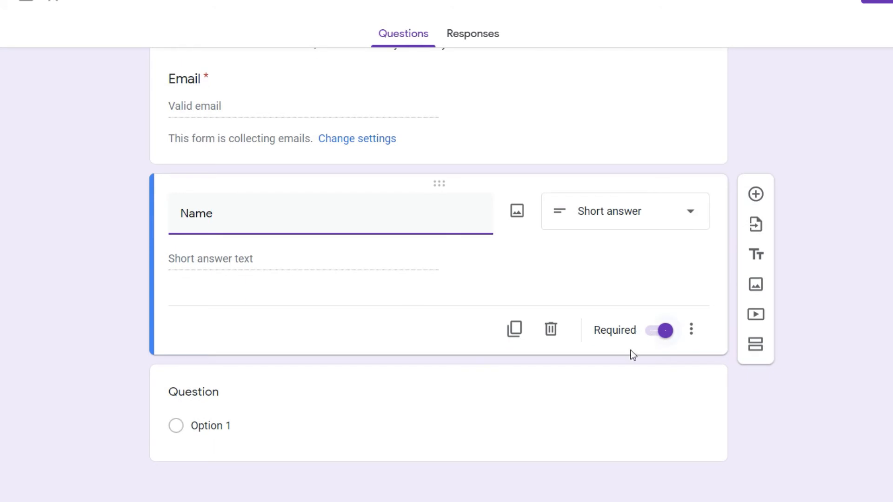
left_click(437, 375)
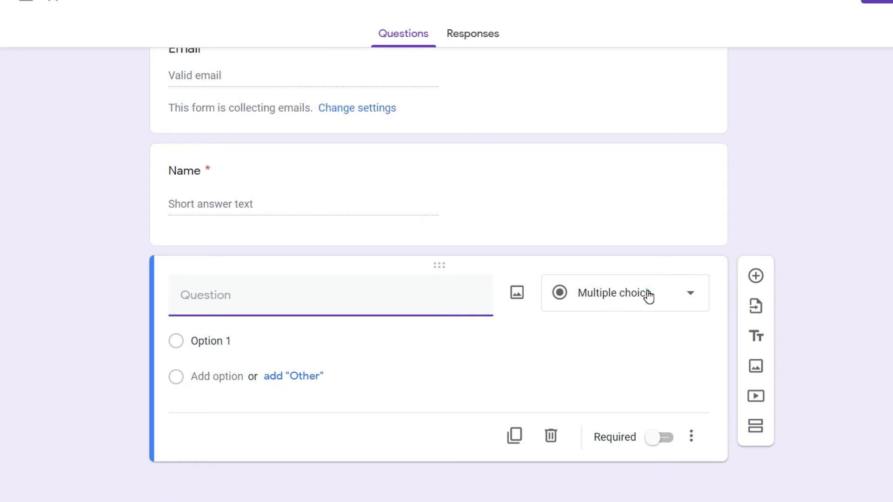
left_click(648, 295)
left_click(590, 92)
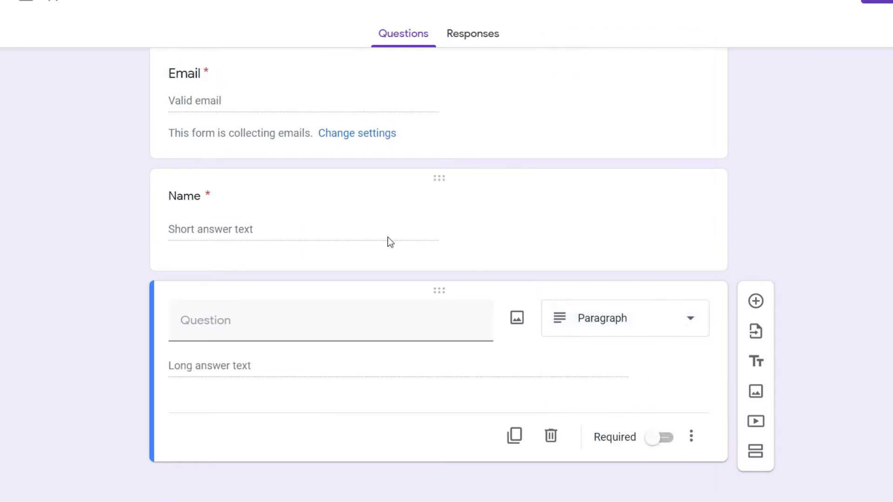
left_click(227, 330)
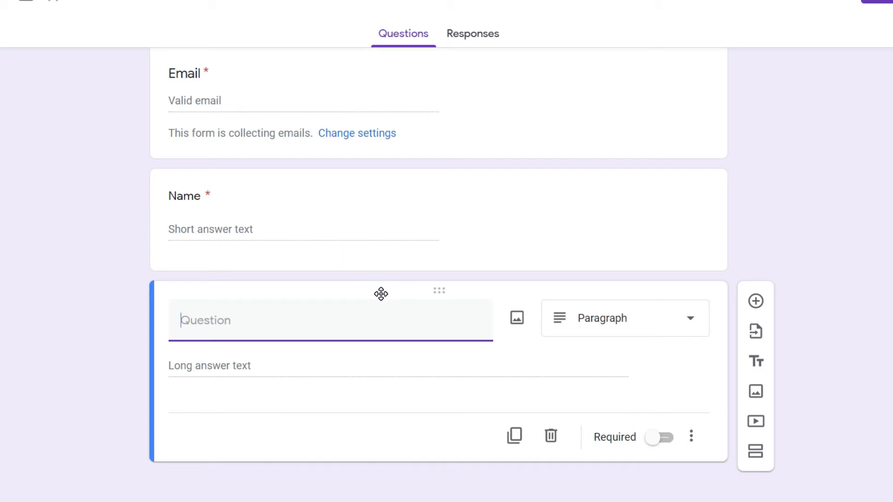
type("Message")
left_click(659, 439)
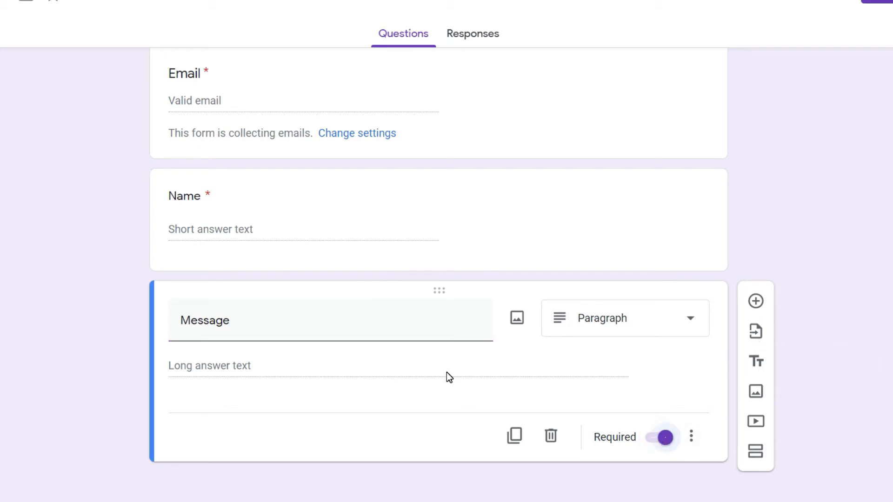
scroll(446, 375, "up", 2)
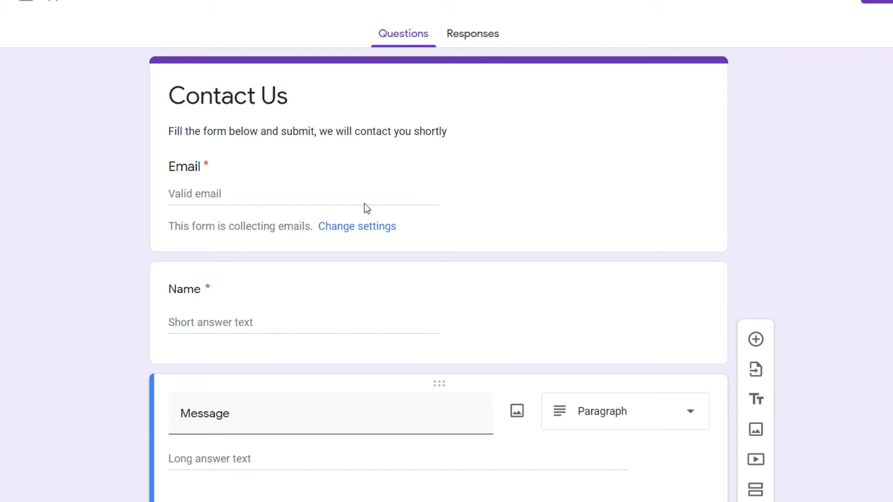
scroll(365, 204, "down", 2)
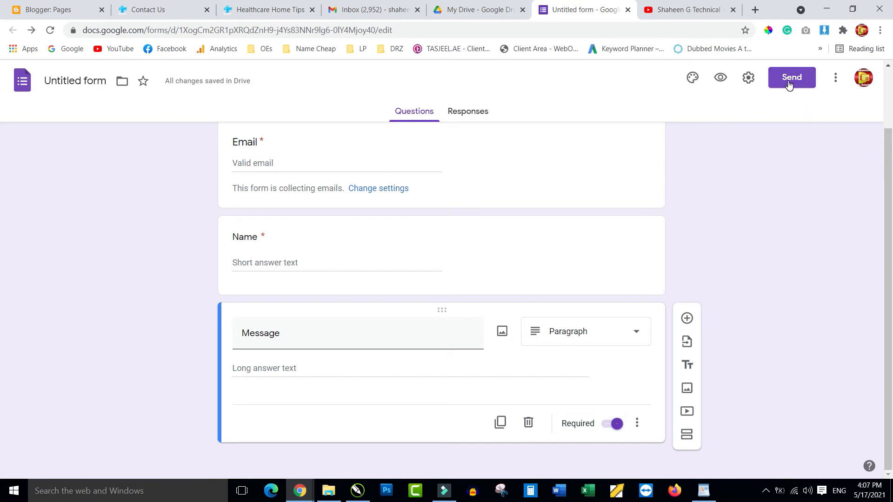
Copy the form's <> iframe embed code from the Send dialog, then close it.
left_click(789, 83)
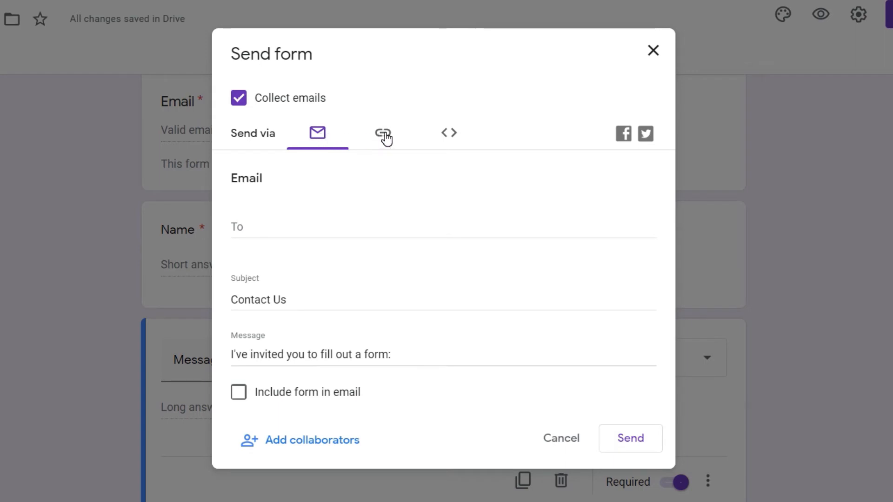
left_click(457, 138)
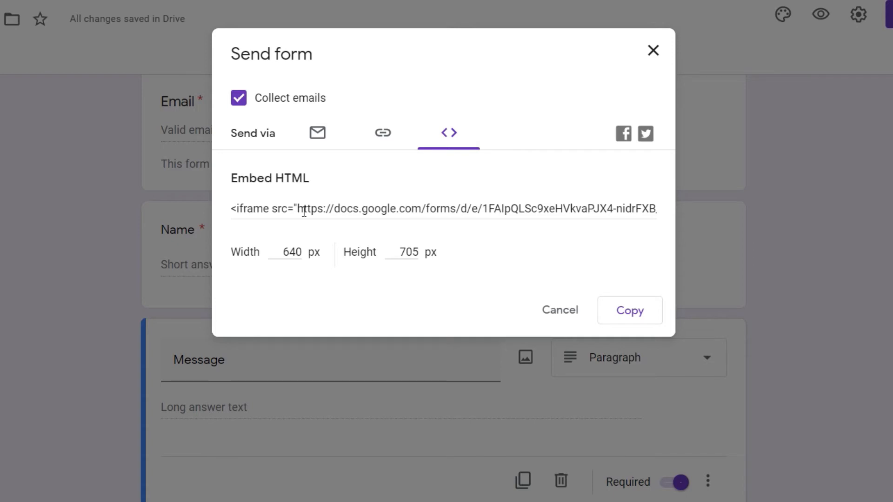
left_click(629, 316)
left_click(654, 50)
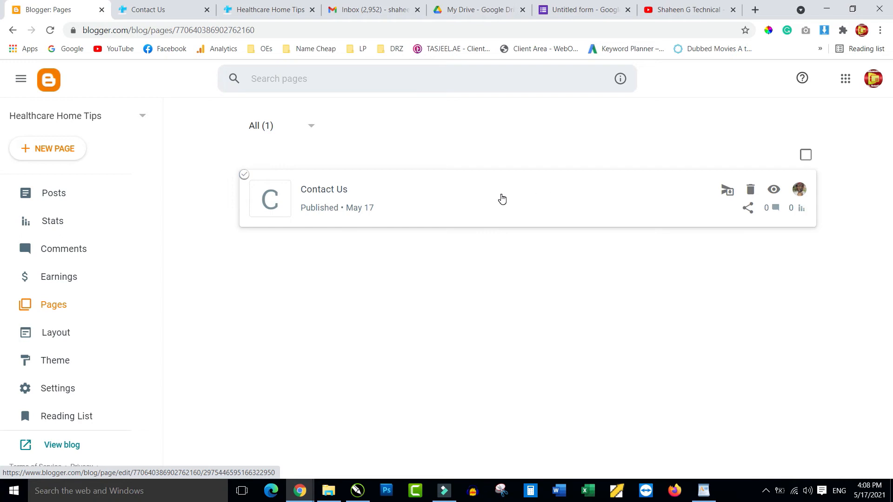
Paste the form's iframe code into the Contact Us page's HTML view and Update the page.
left_click(520, 194)
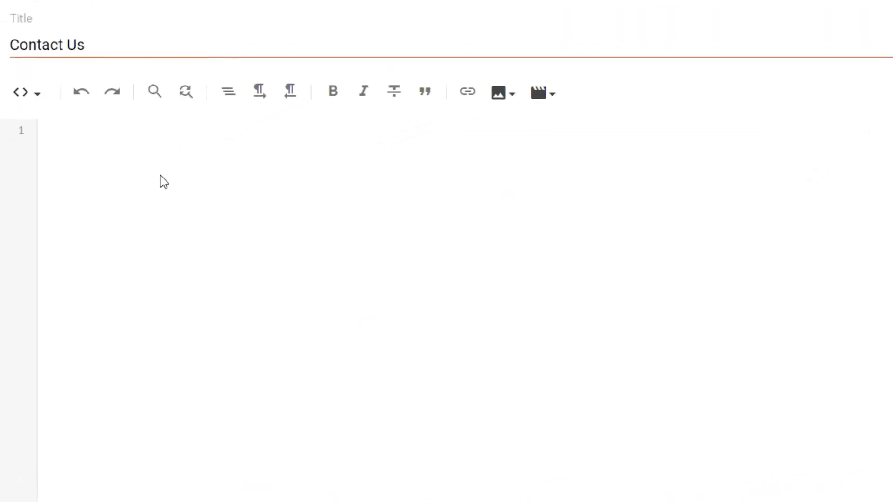
left_click(27, 91)
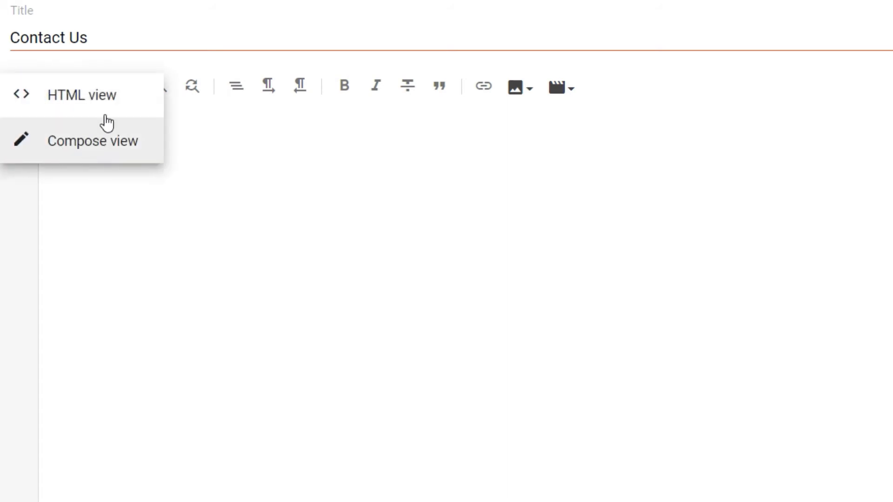
left_click(87, 99)
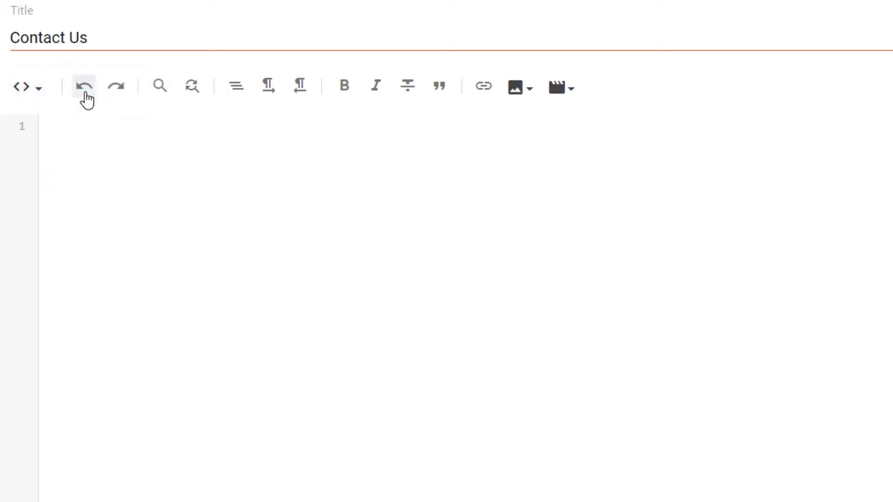
left_click(107, 140)
type("<iframe src=\"https://docs.google.com/forms/d/e/1FAIpQLSc9xeHVkvaPJX4-nidrFXB_sApry4Sc9_KN59kZJT5KbasWbg/viewform?embedded=true\" width=\"640\" height=\"705\" frameborder=\"0\" marginheight=\"0\" marginwidth=\"0\">Loading…</iframe>")
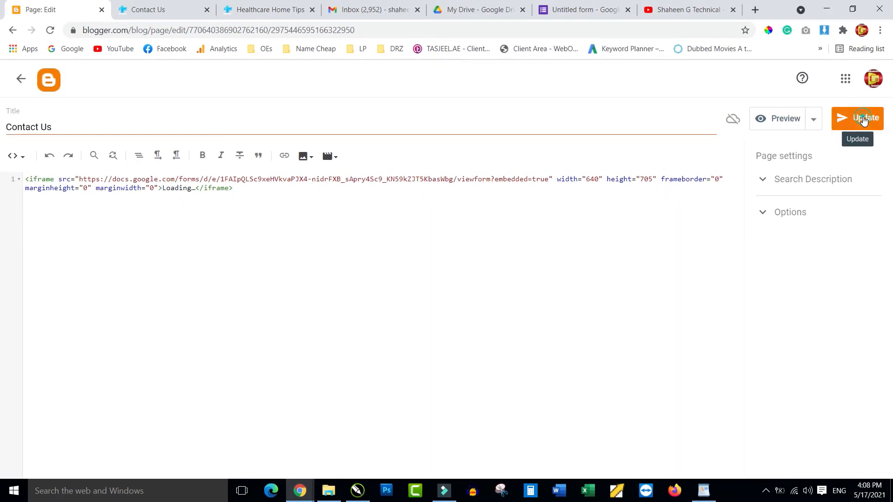
left_click(864, 118)
left_click(22, 79)
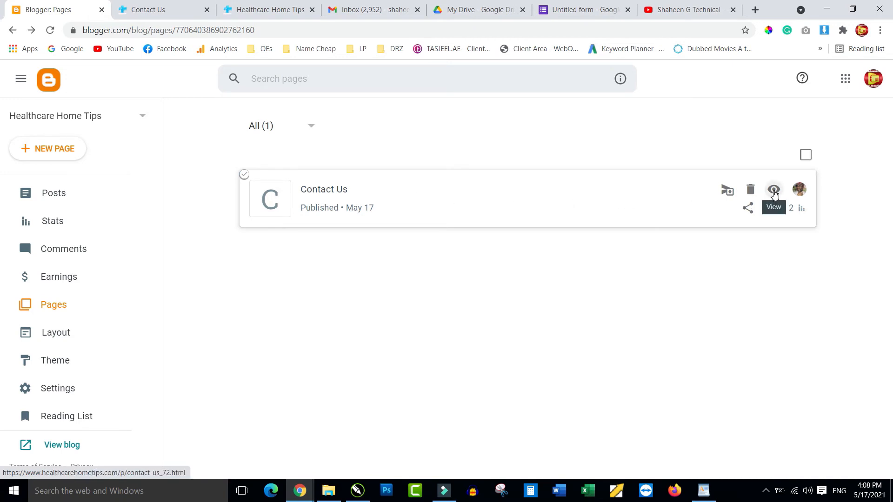
On the live Contact Us page, autofill the embedded form's Email and Name from saved details.
left_click(774, 191)
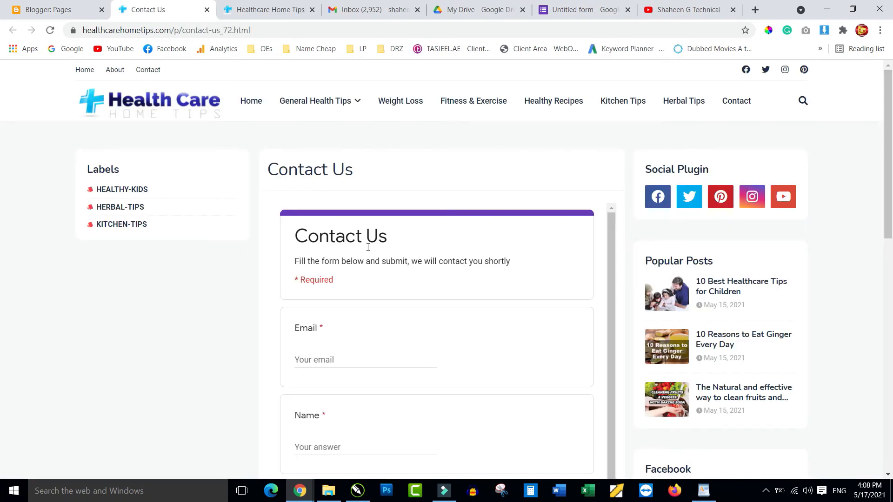
scroll(368, 247, "down", 1)
scroll(368, 247, "up", 1)
left_click(311, 360)
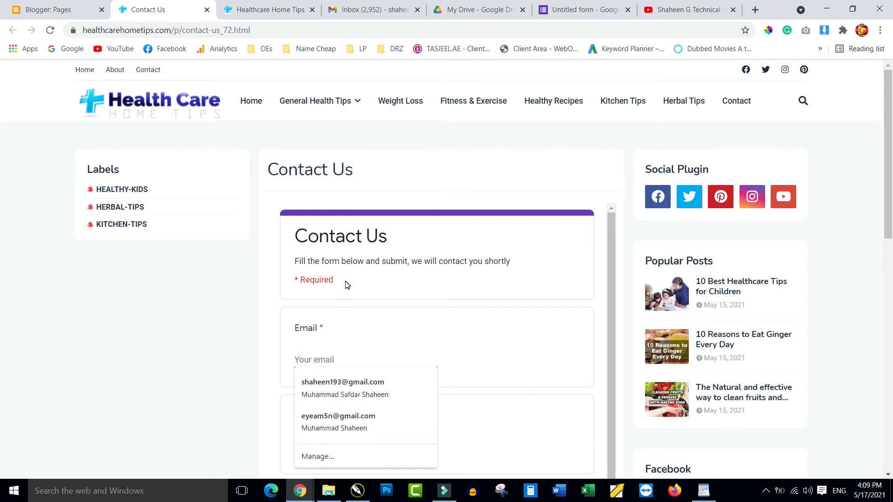
scroll(398, 336, "down", 1)
left_click(328, 329)
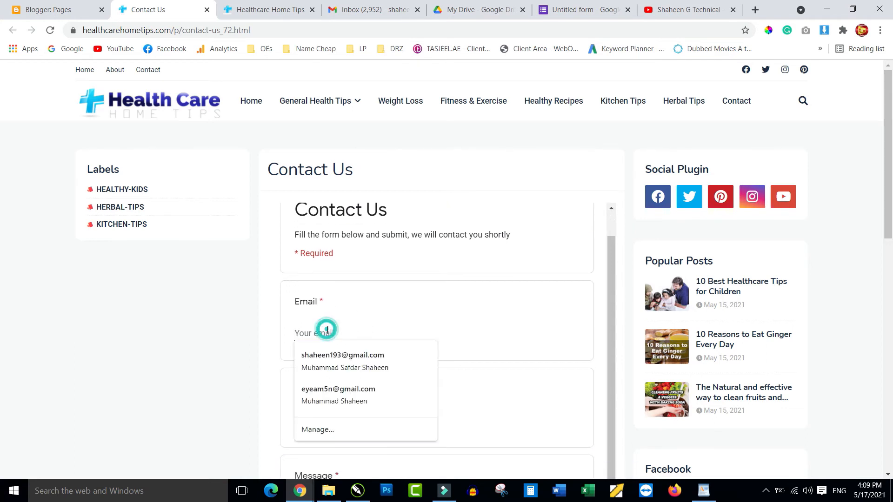
left_click(335, 393)
scroll(474, 322, "down", 5)
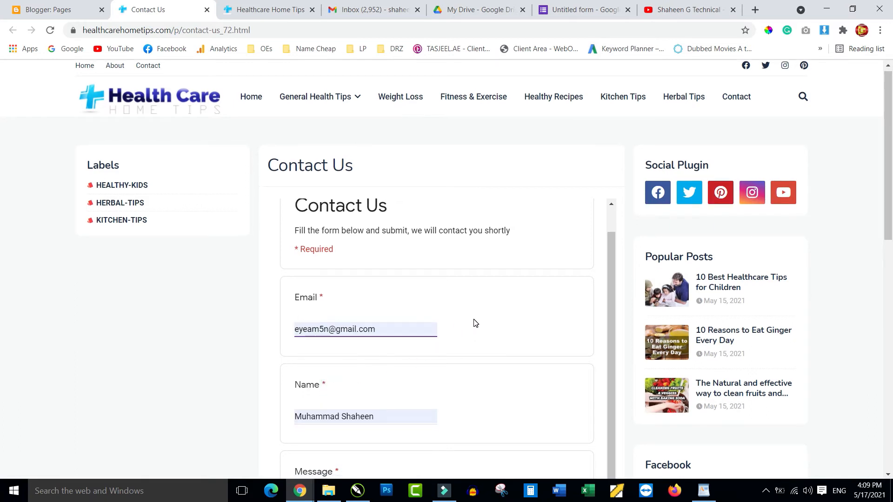
Enter 'It is a test mail message' in the Message field and submit the form.
left_click(322, 274)
type("It is a t")
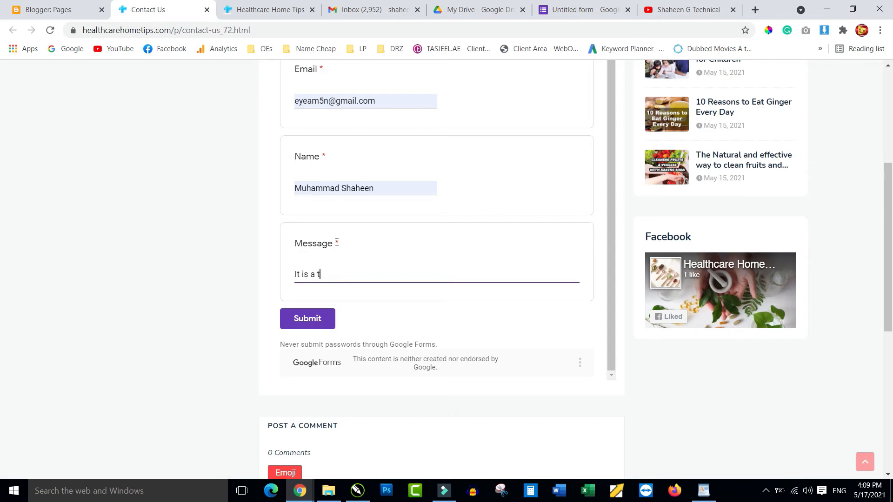
type("est mail message")
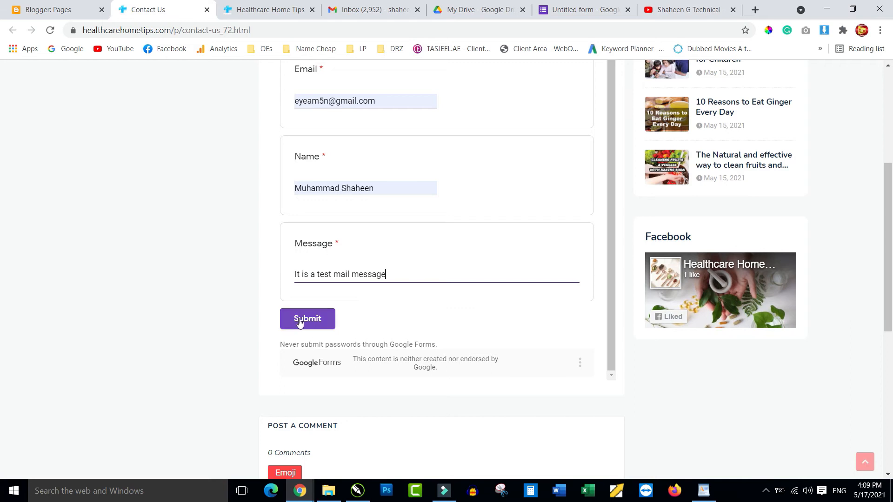
left_click(299, 320)
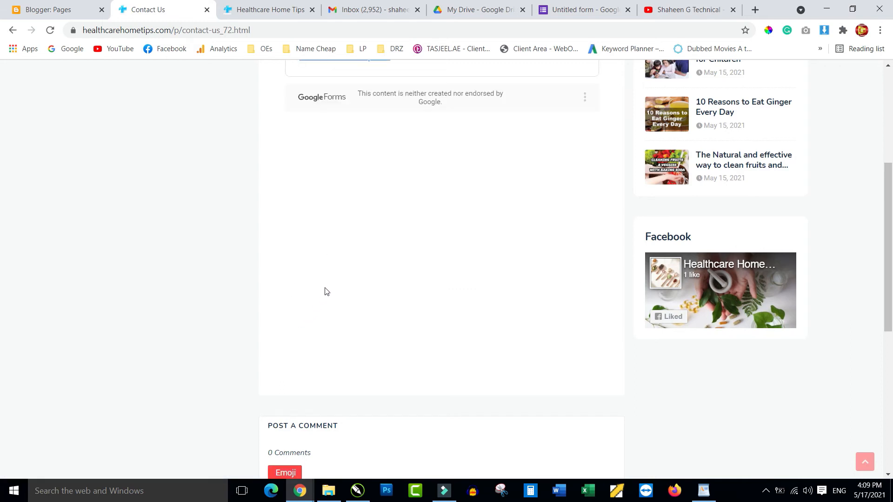
scroll(325, 293, "up", 5)
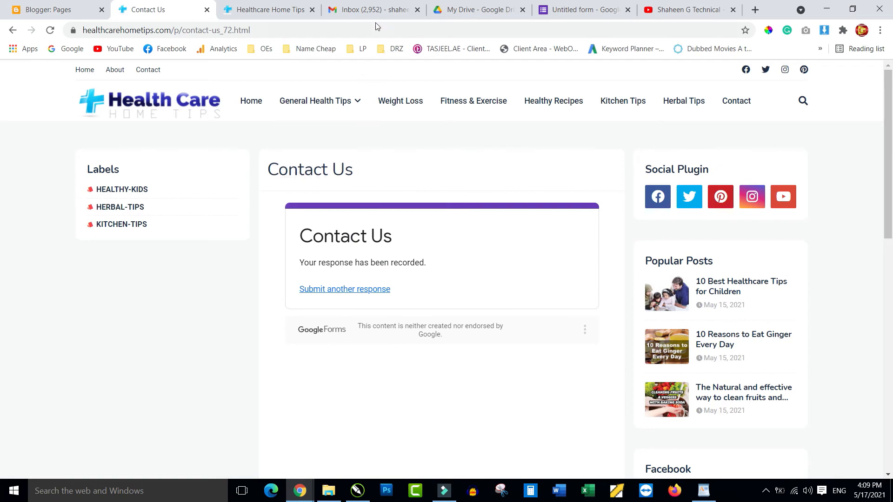
Refresh the Gmail inbox for new mail, then return to the Untitled form tab.
left_click(372, 10)
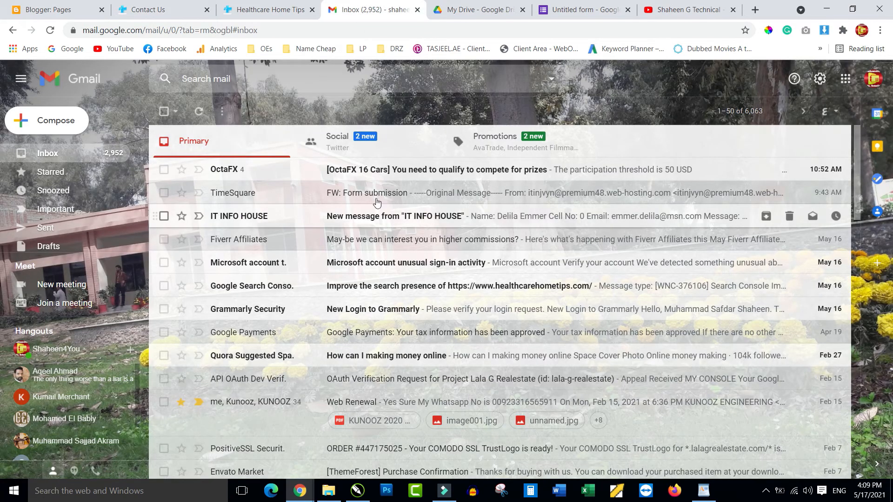
left_click(200, 113)
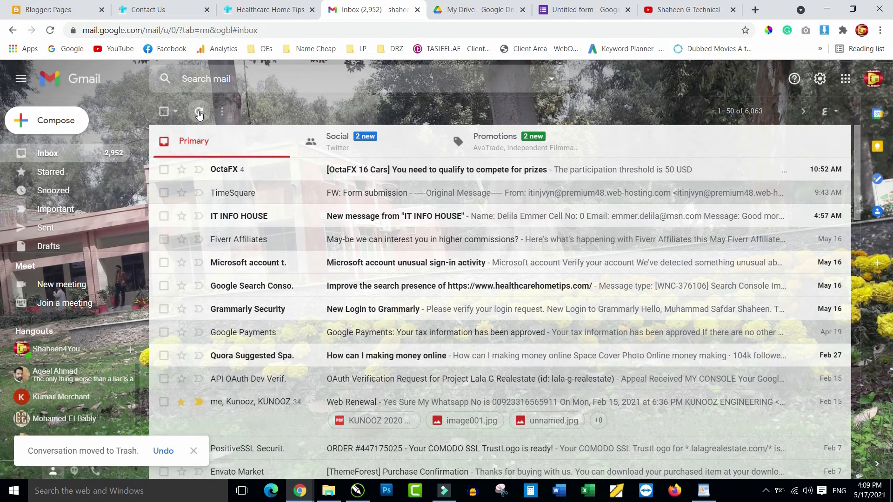
left_click(578, 12)
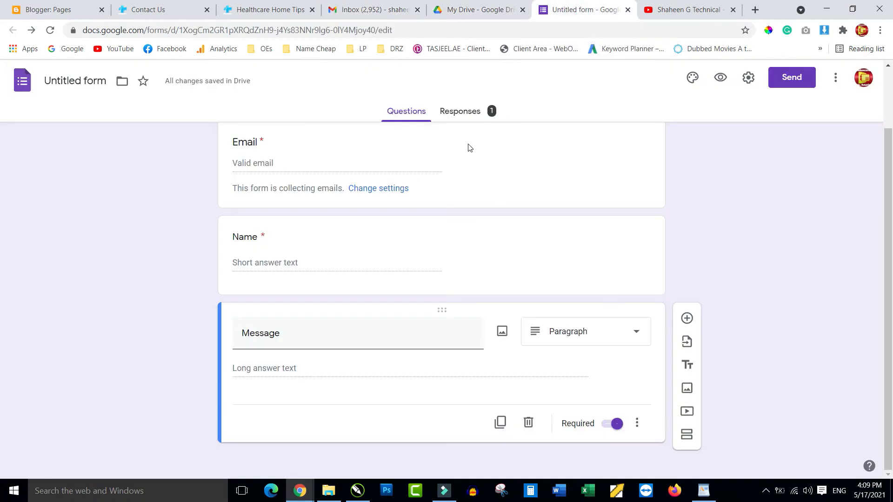
Review the one response on the Responses tab and enable 'Get email notifications for new responses'.
scroll(433, 163, "up", 2)
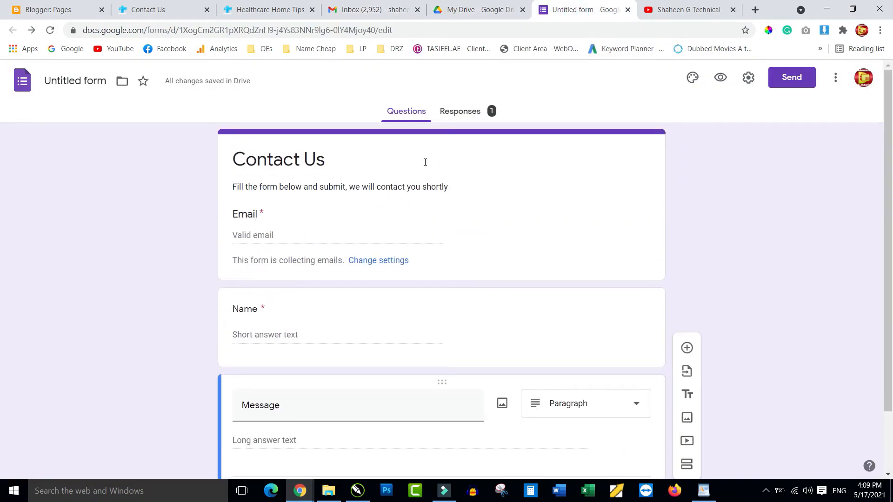
left_click(459, 113)
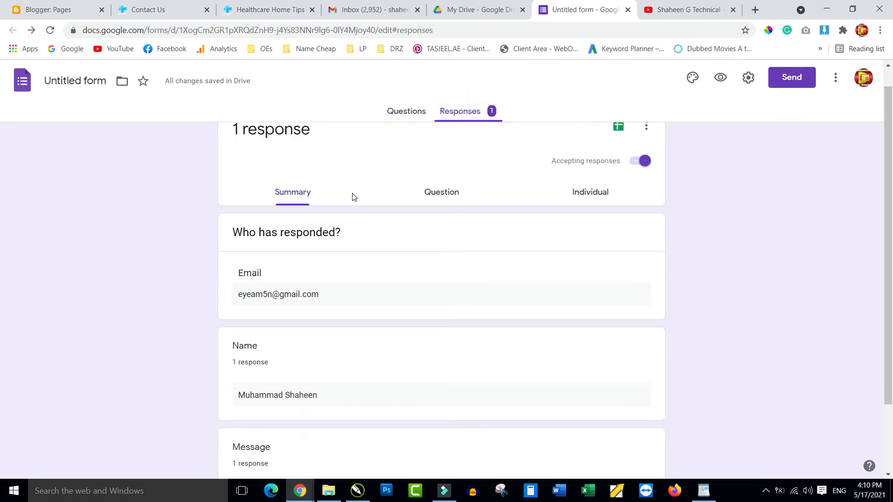
scroll(352, 197, "down", 2)
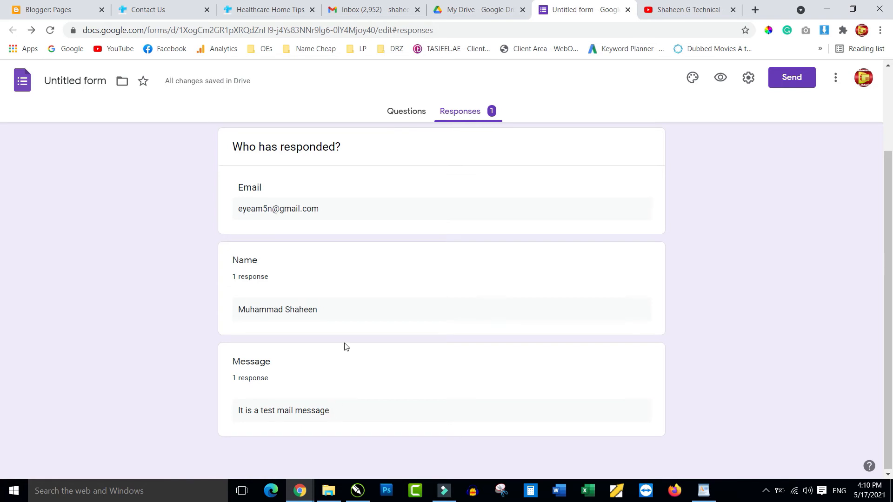
scroll(345, 346, "up", 3)
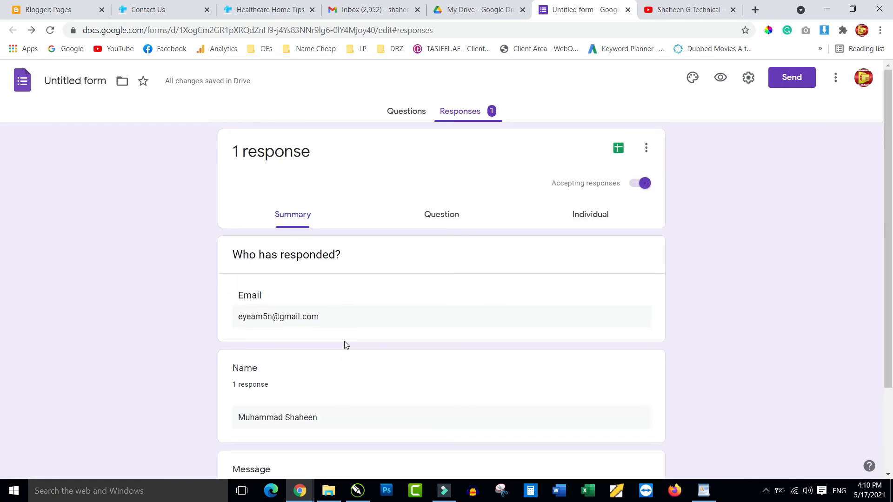
scroll(430, 311, "down", 1)
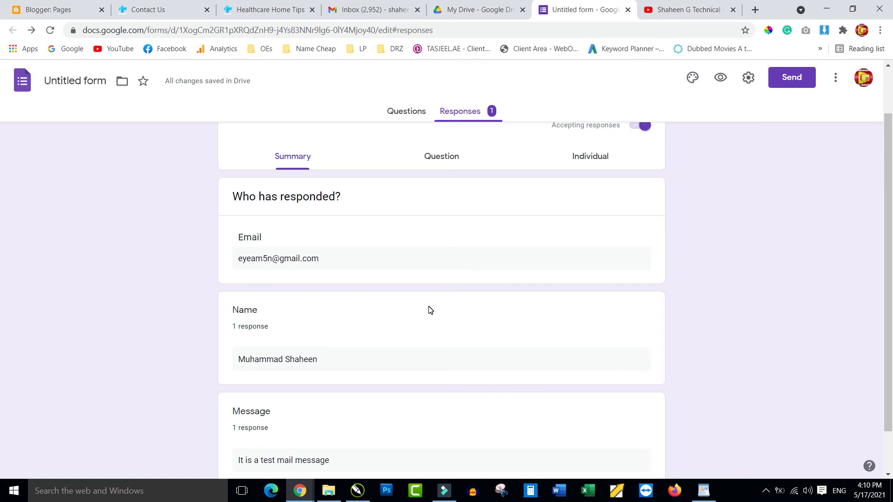
scroll(441, 269, "up", 2)
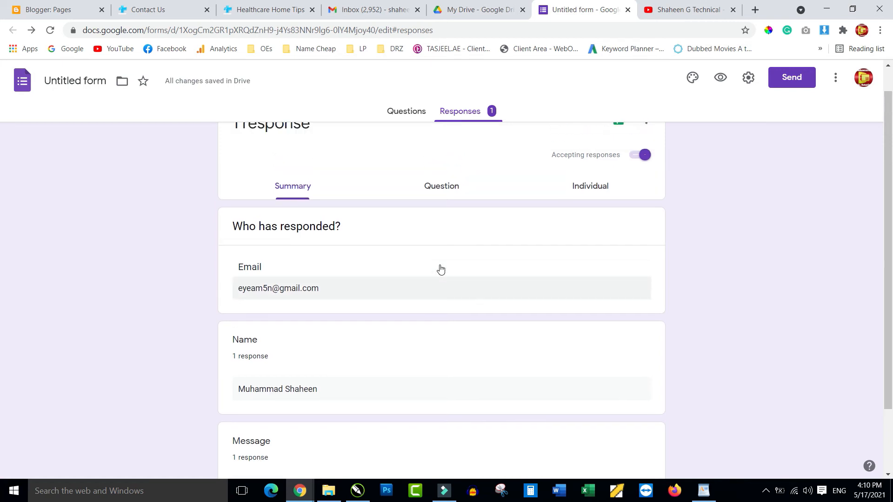
left_click(646, 154)
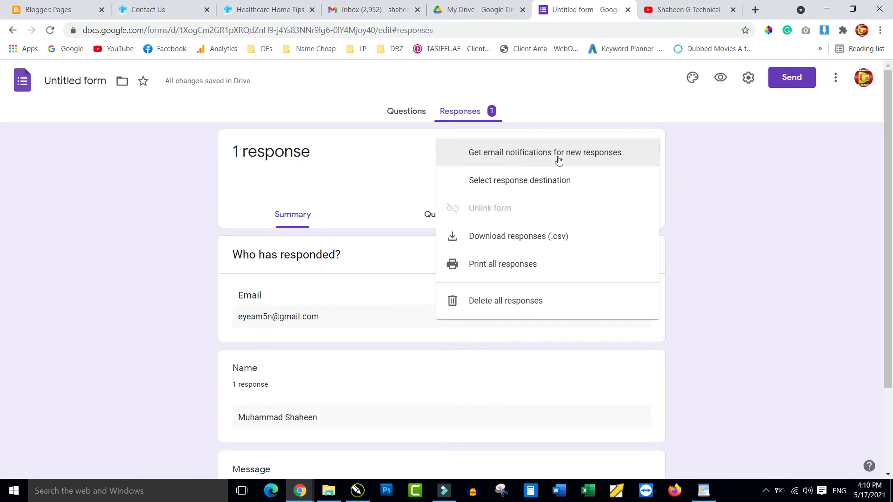
left_click(532, 154)
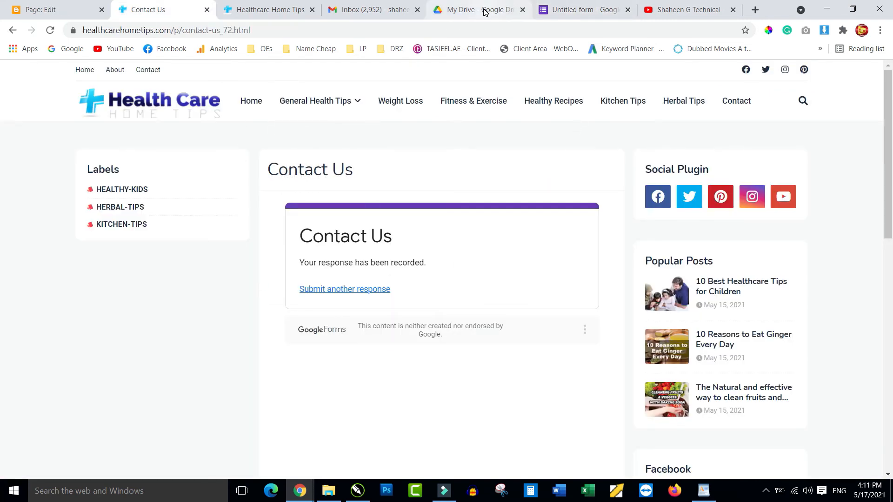
Close the Send form dialog and reload the published Contact Us page.
left_click(568, 13)
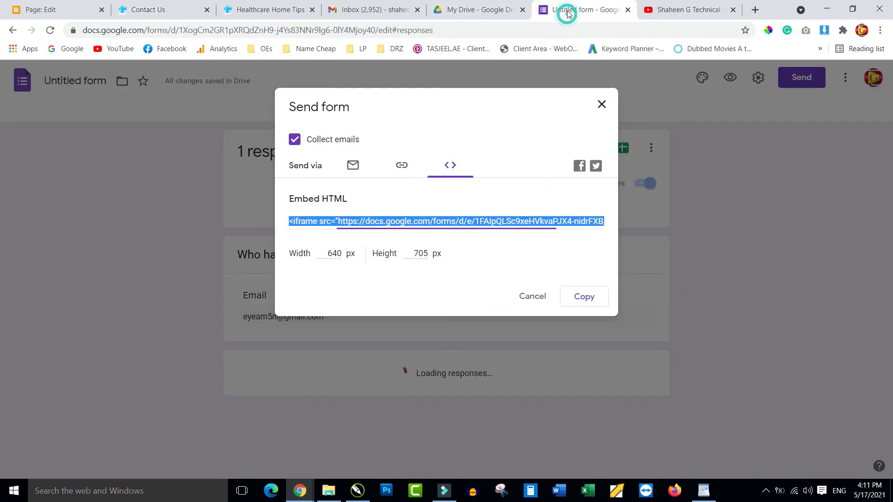
left_click(601, 106)
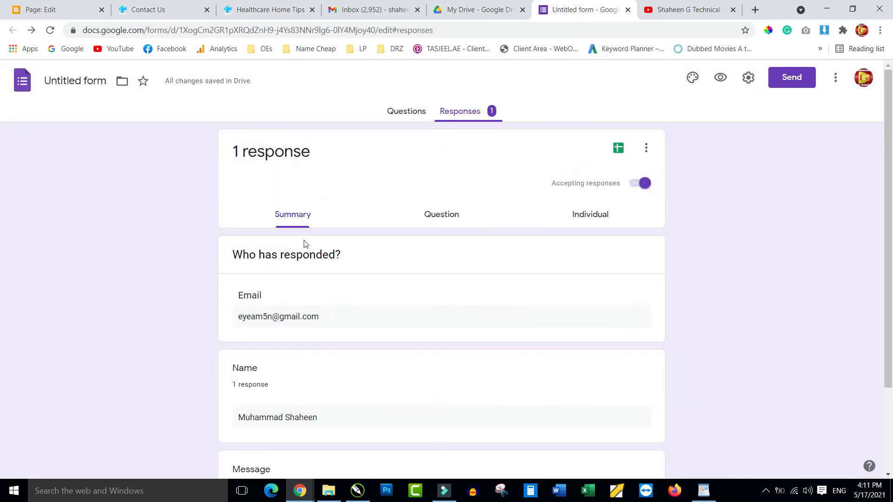
left_click(153, 13)
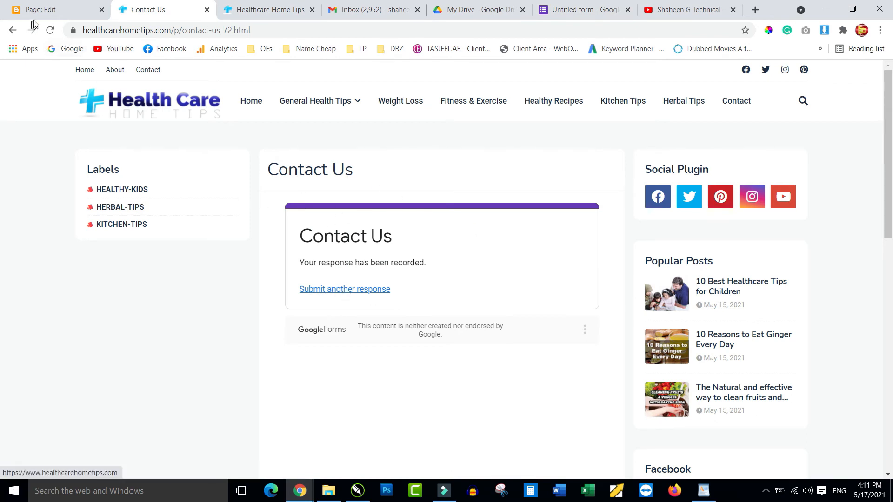
left_click(50, 30)
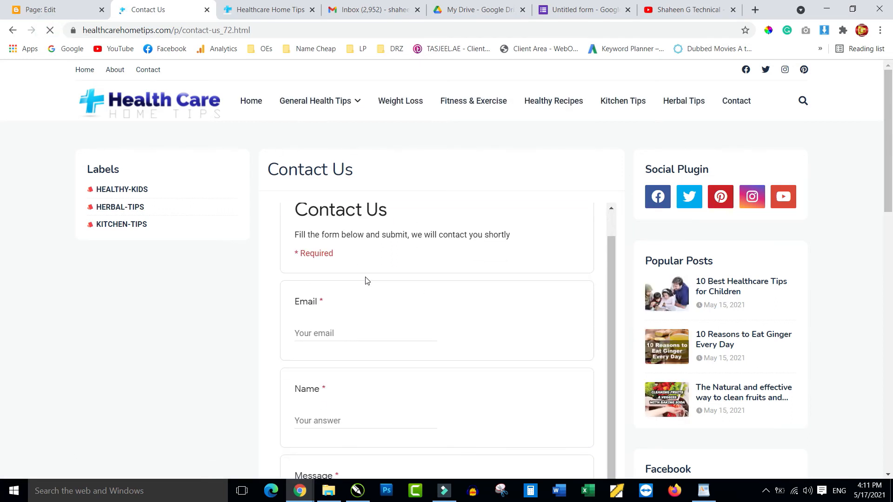
Autofill Email and Name, submit 'This is second message', and view the form's responses.
left_click(314, 333)
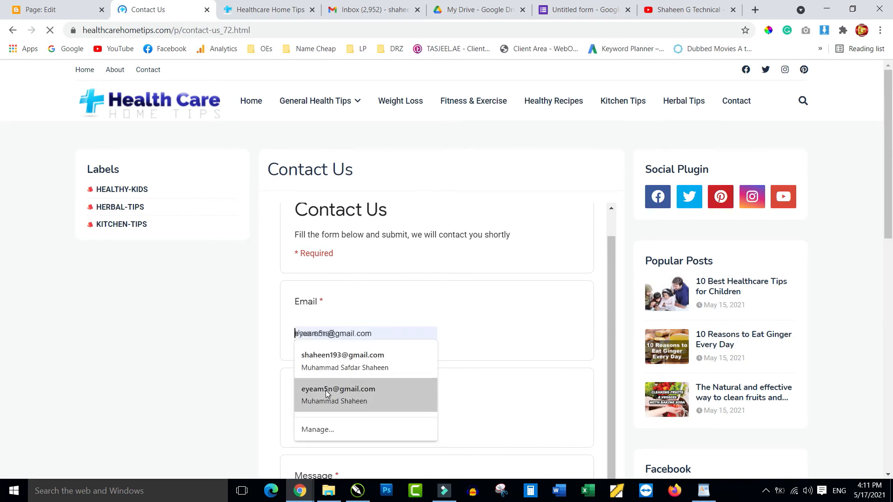
left_click(332, 361)
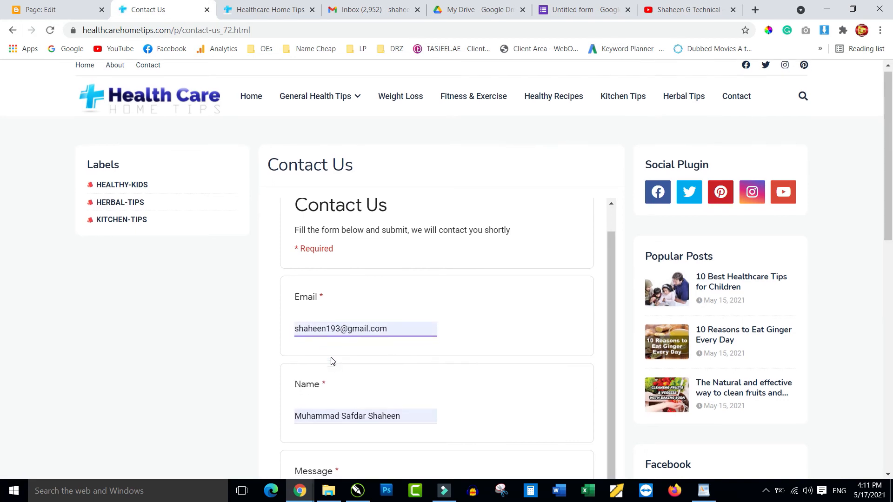
scroll(332, 361, "down", 4)
left_click(319, 337)
type("This is second message")
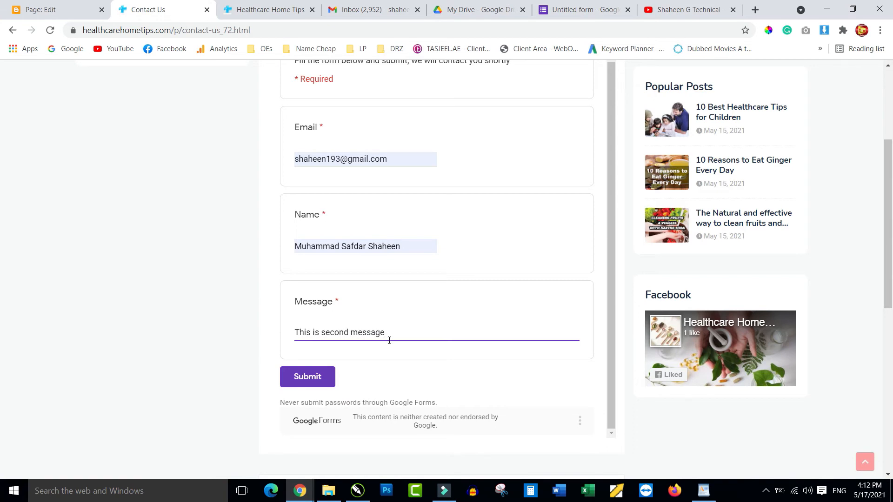
left_click(308, 376)
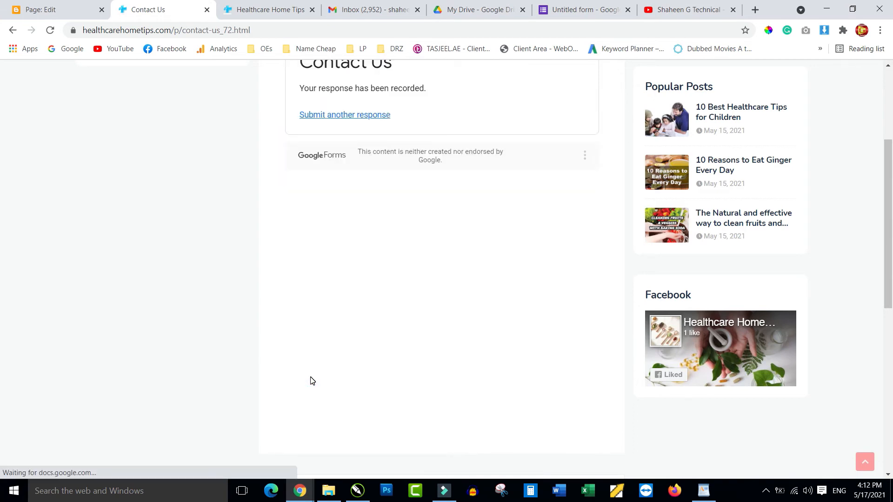
scroll(482, 271, "up", 4)
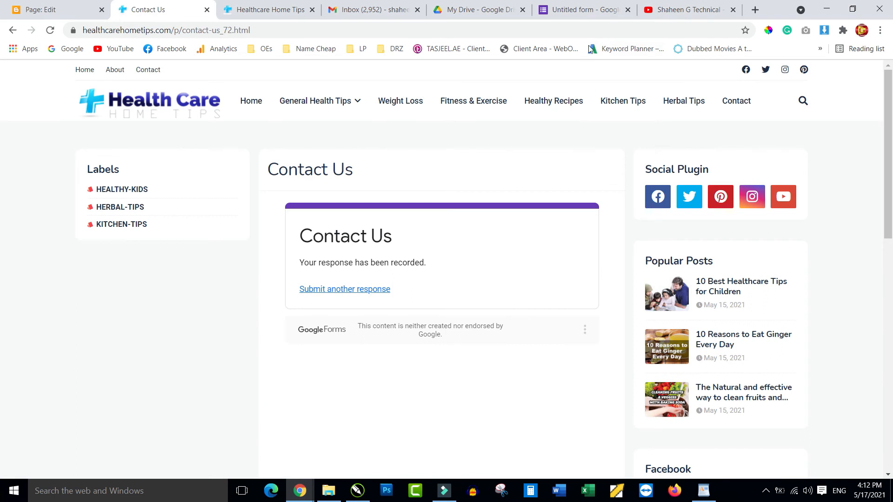
left_click(580, 11)
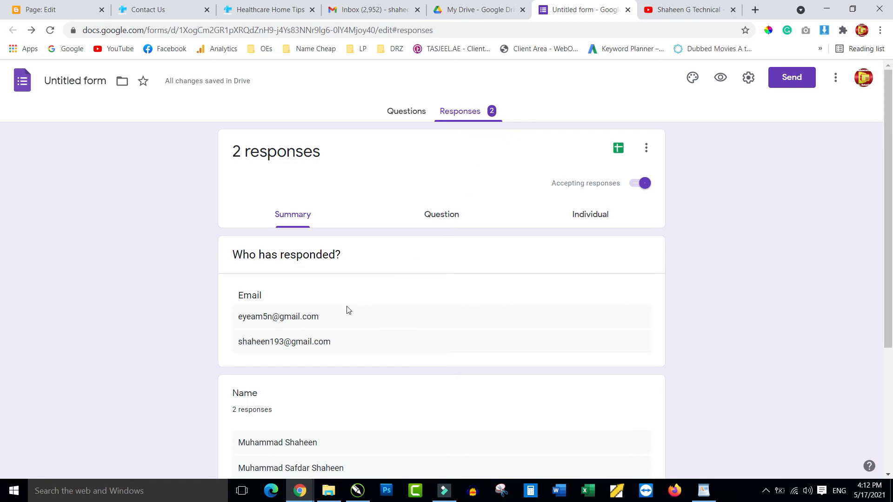
Scroll the Responses summary to confirm both messages are recorded, then go to the Gmail inbox.
scroll(351, 306, "down", 3)
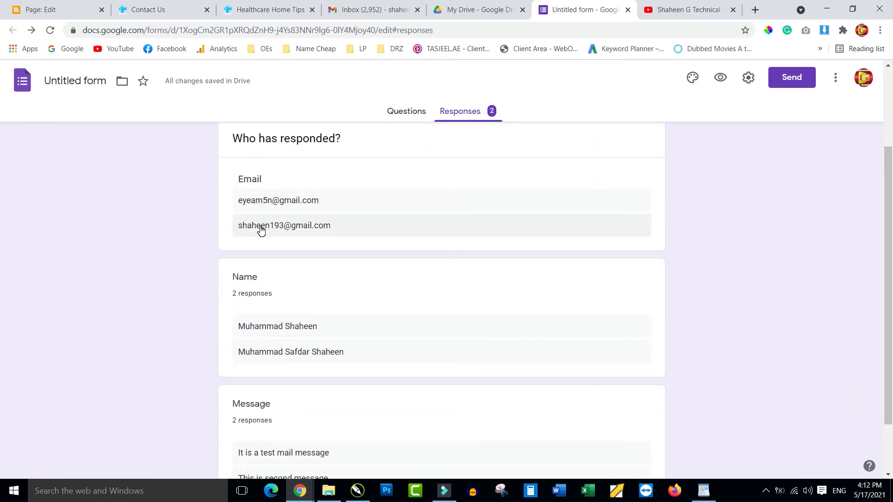
scroll(261, 230, "down", 2)
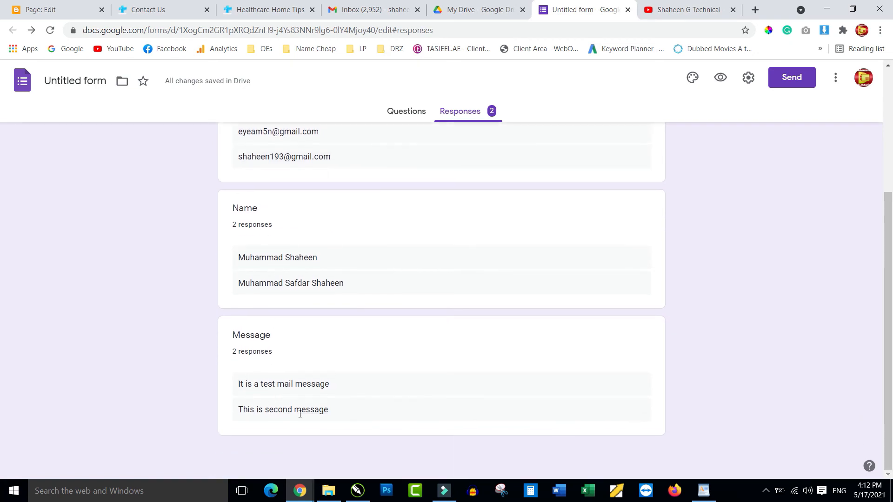
scroll(423, 289, "up", 5)
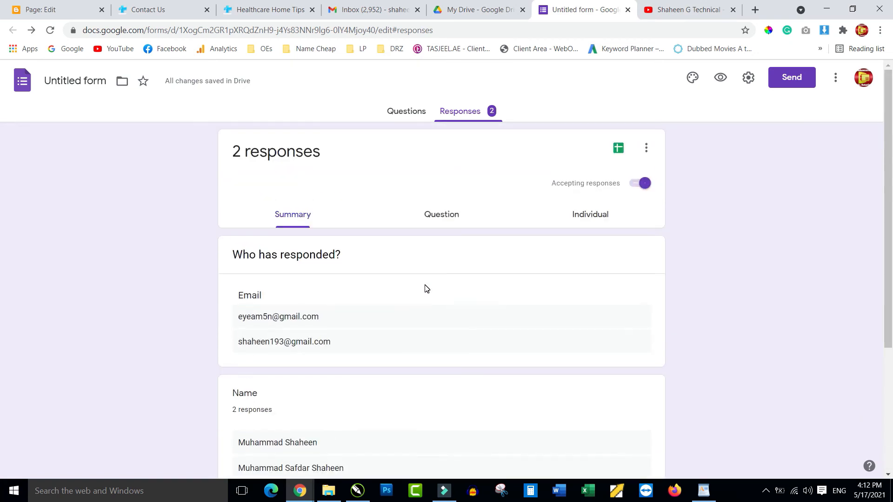
left_click(646, 148)
left_click(743, 185)
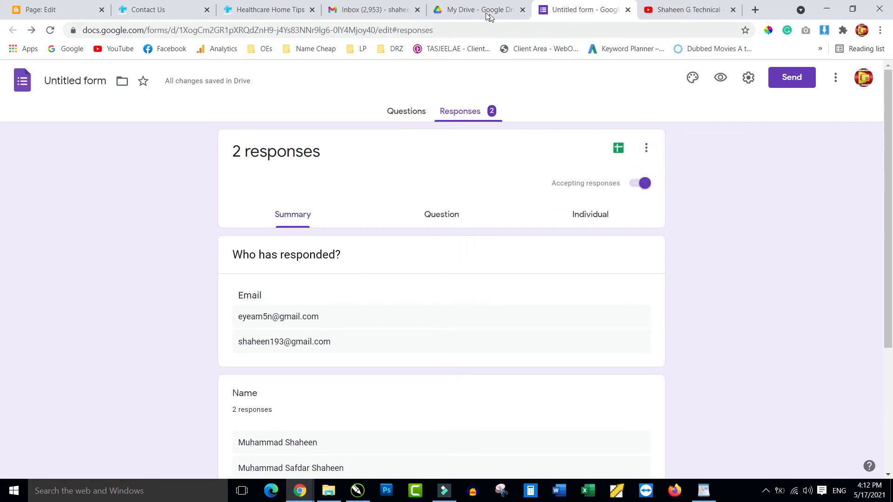
left_click(364, 13)
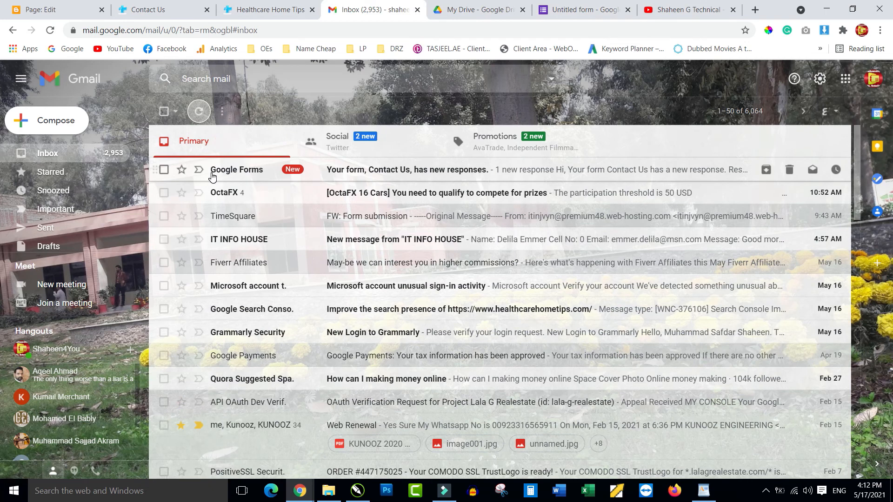
From the 'Contact Us has new responses' email, follow VIEW SUMMARY to the 2-response summary.
left_click(243, 173)
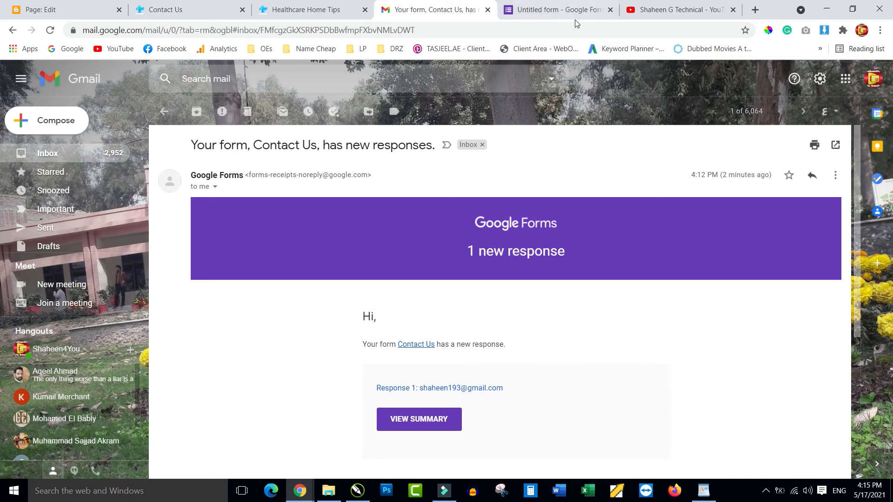
left_click(559, 14)
left_click(610, 11)
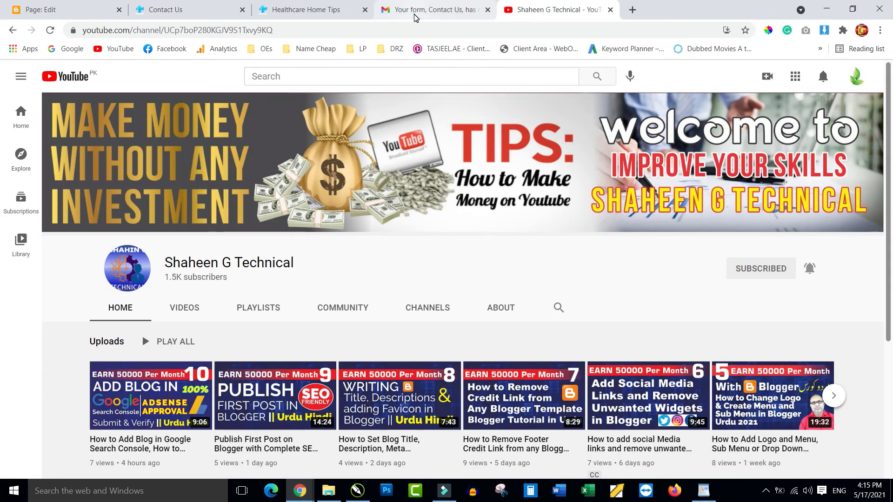
left_click(416, 14)
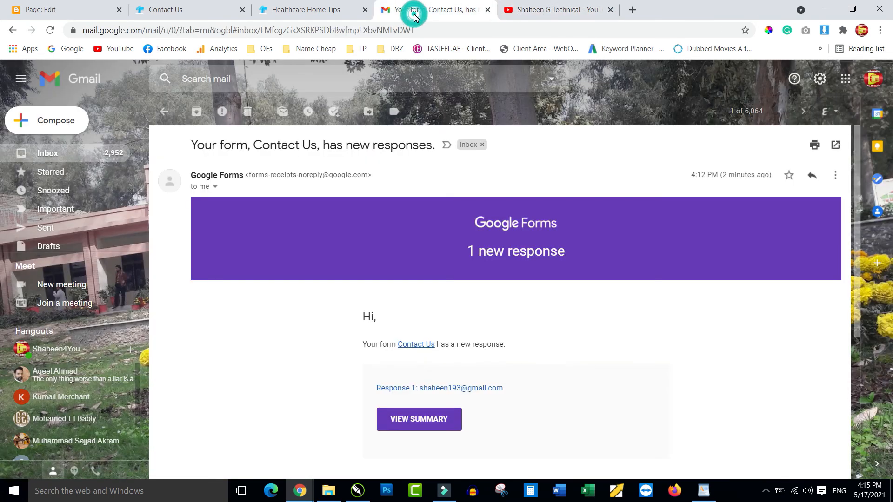
left_click(416, 423)
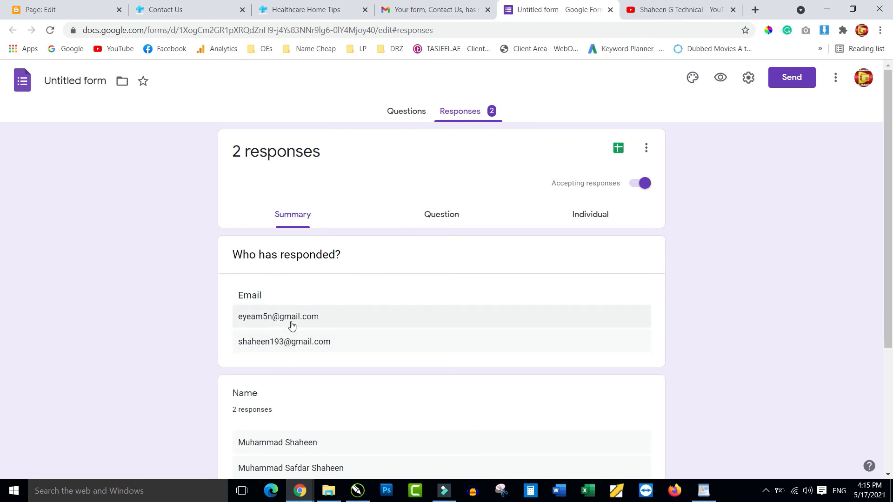
Read both names and Message answers in the summary, then return to the Contact Us blog tab.
scroll(384, 327, "down", 4)
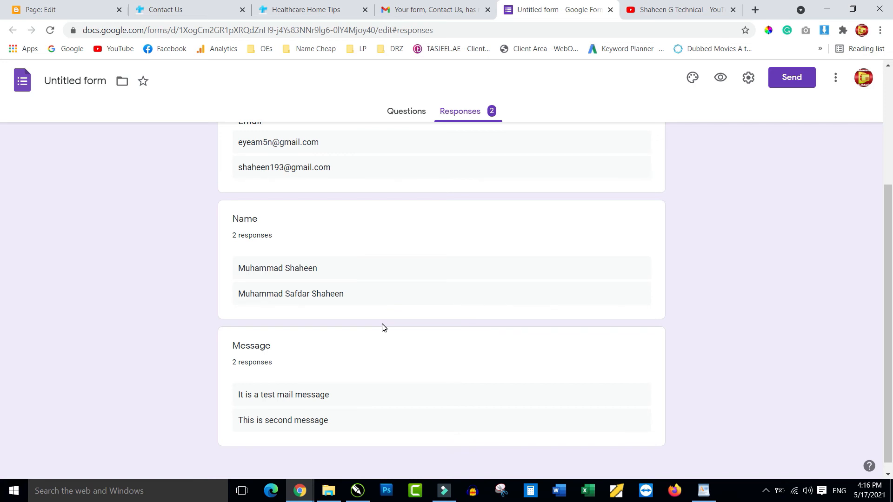
left_click(175, 10)
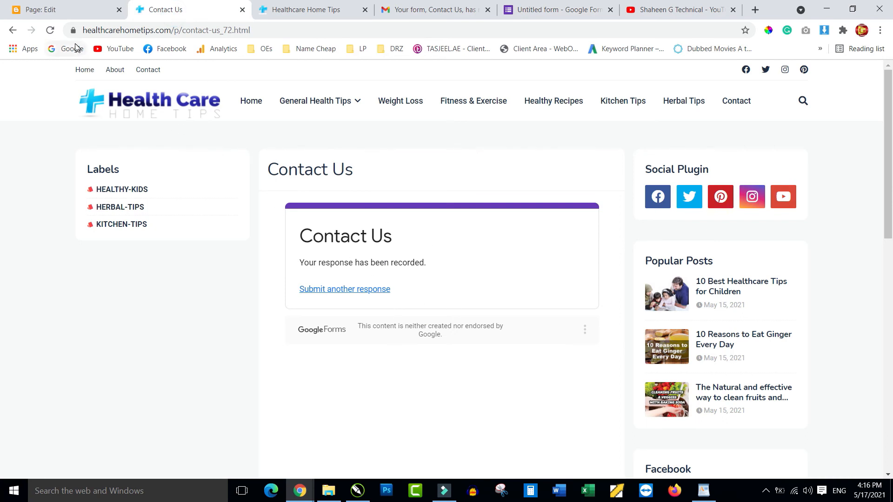
Reload the live Contact Us page and test where the menu and top Contact links lead.
left_click(51, 32)
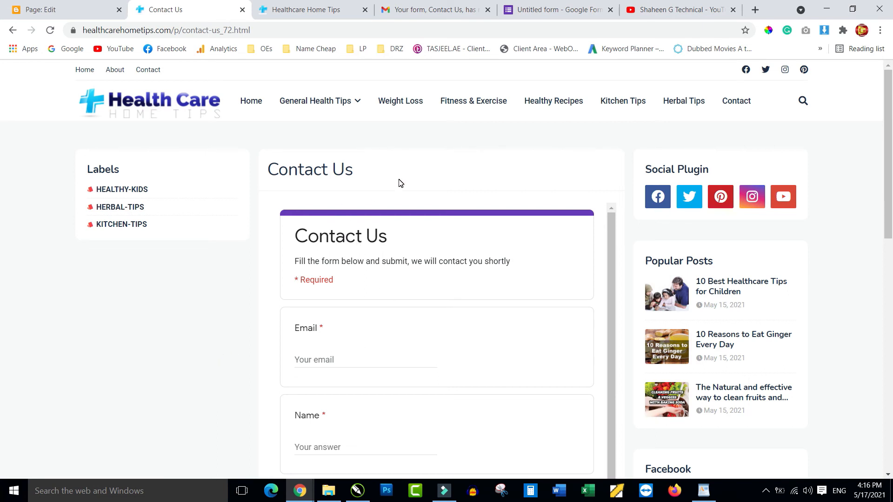
left_click(737, 104)
left_click(147, 71)
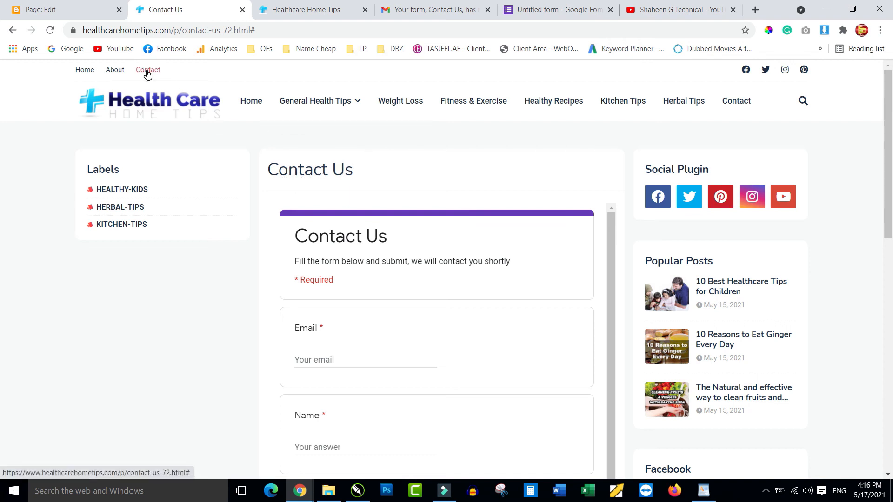
Copy the Contact Us page's web address and go back to the Blogger Pages list.
left_click(262, 30)
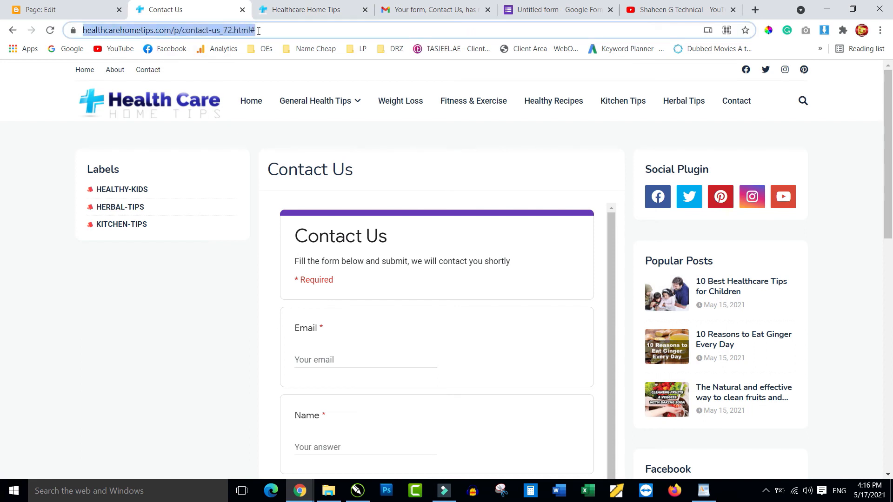
left_click(253, 30)
left_click_drag(323, 29, 71, 33)
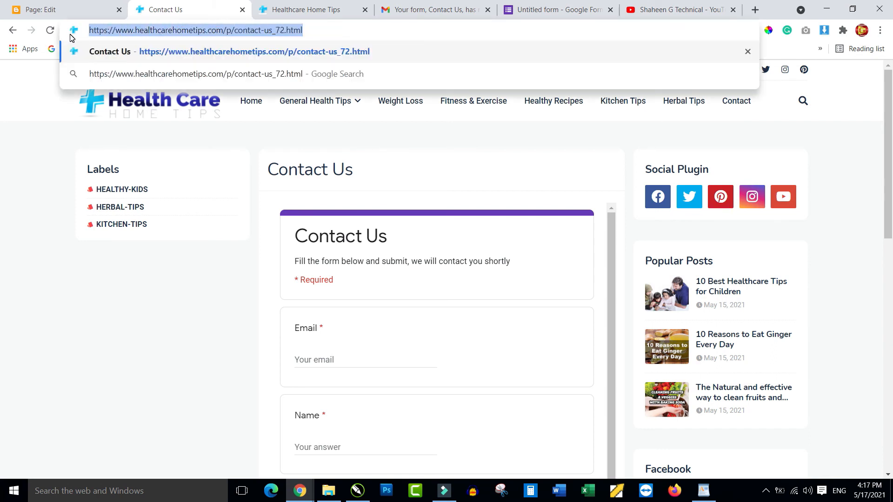
left_click(61, 11)
left_click(21, 78)
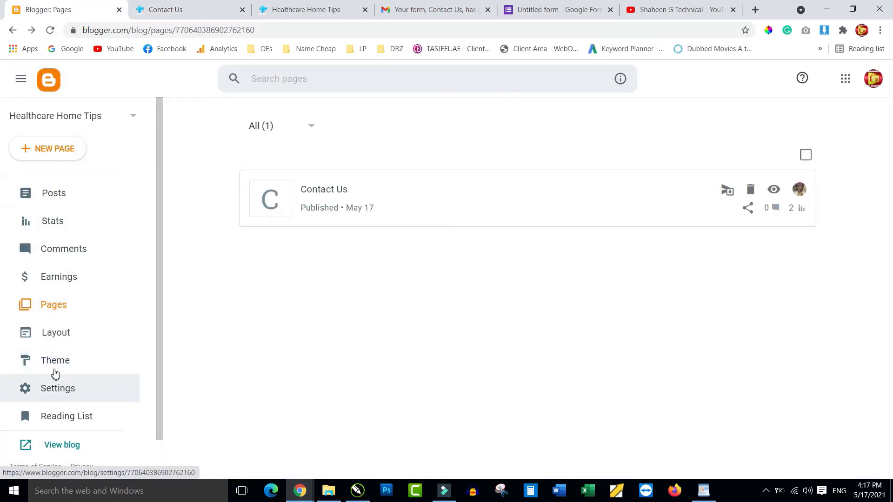
Point the Top Navigation list's Contact link to /p/contact-us_72.html instead of '#' and save the list.
left_click(55, 347)
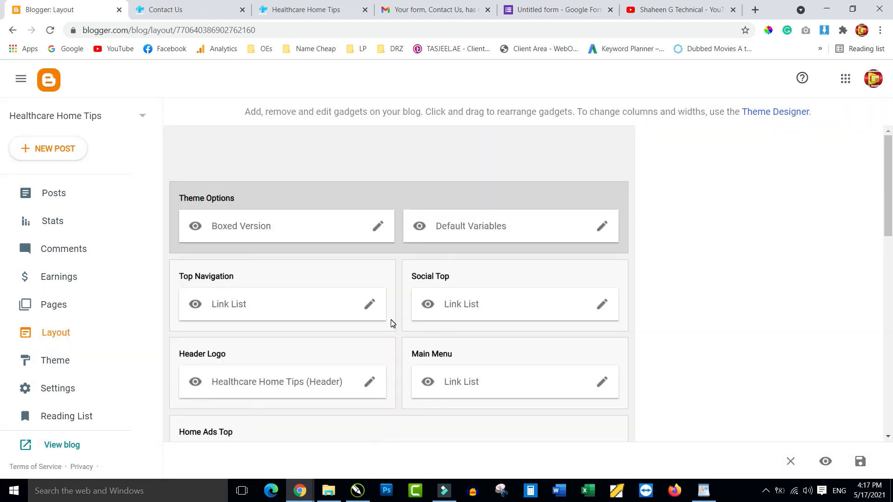
scroll(334, 307, "down", 2)
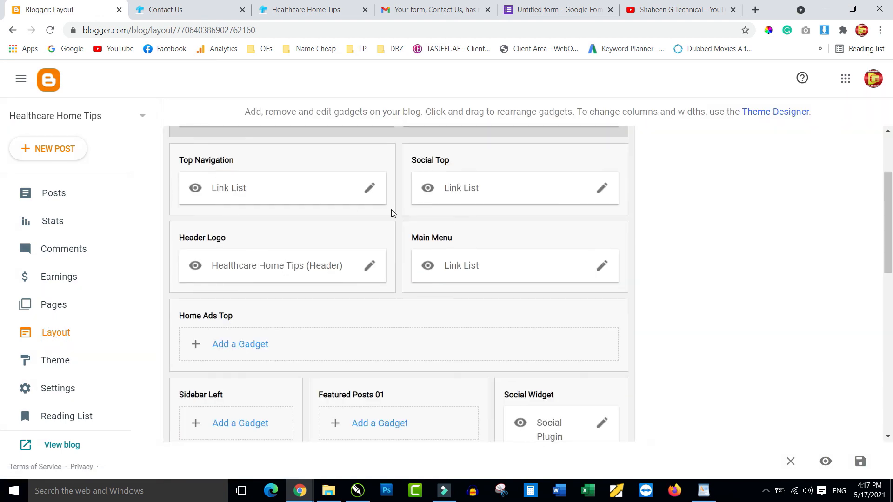
left_click(371, 189)
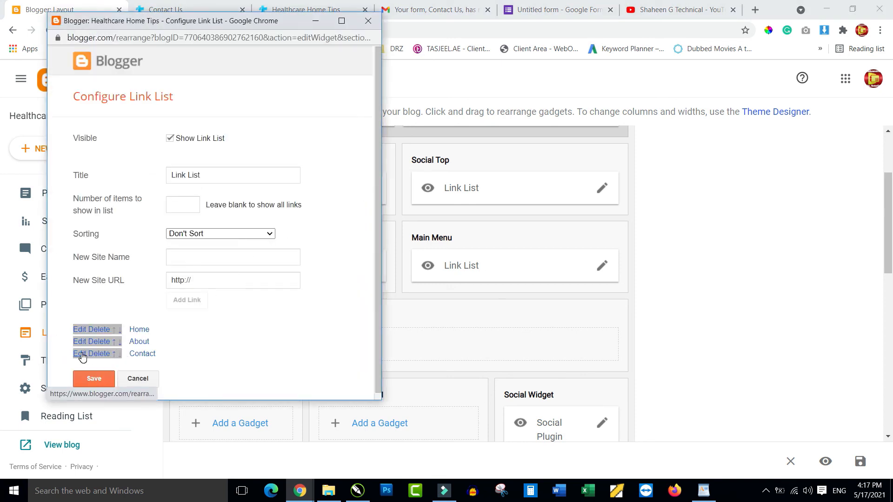
left_click(82, 357)
double_click(208, 375)
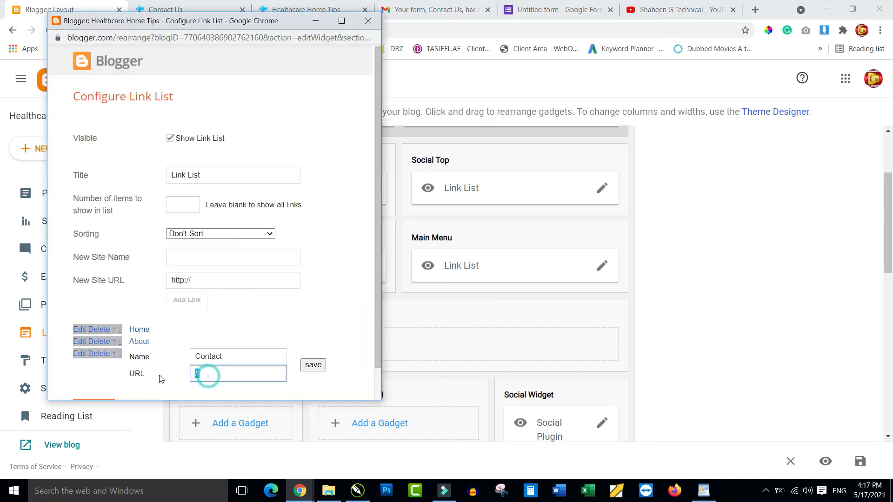
key("ctrl+v")
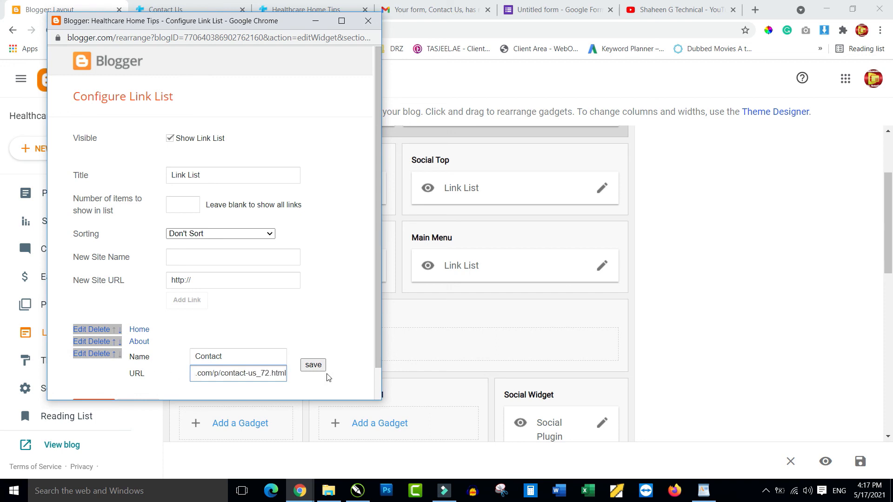
left_click(313, 367)
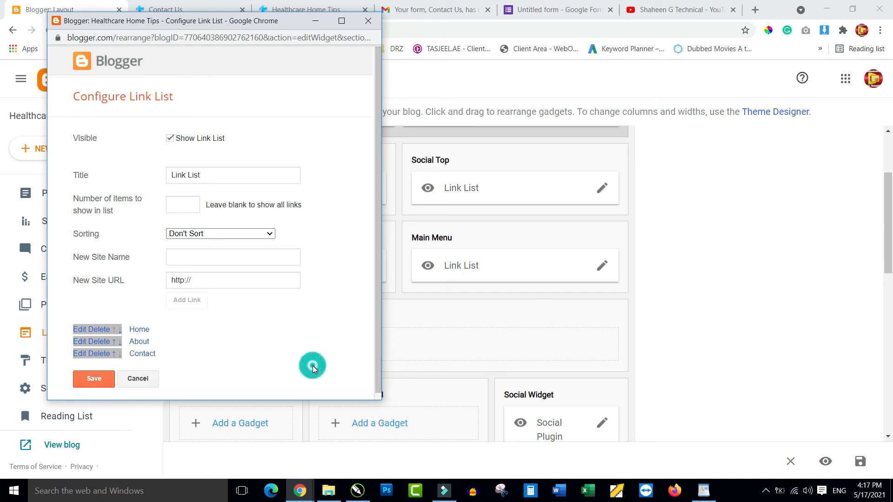
left_click(91, 377)
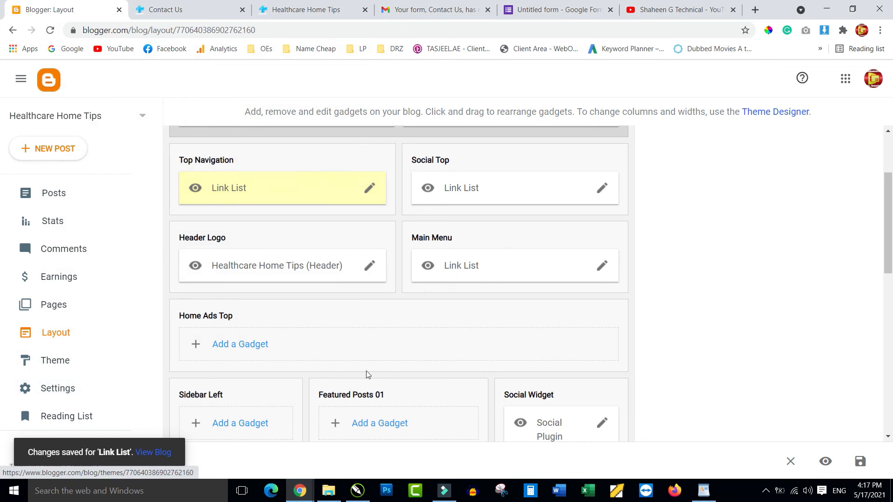
scroll(442, 335, "down", 1)
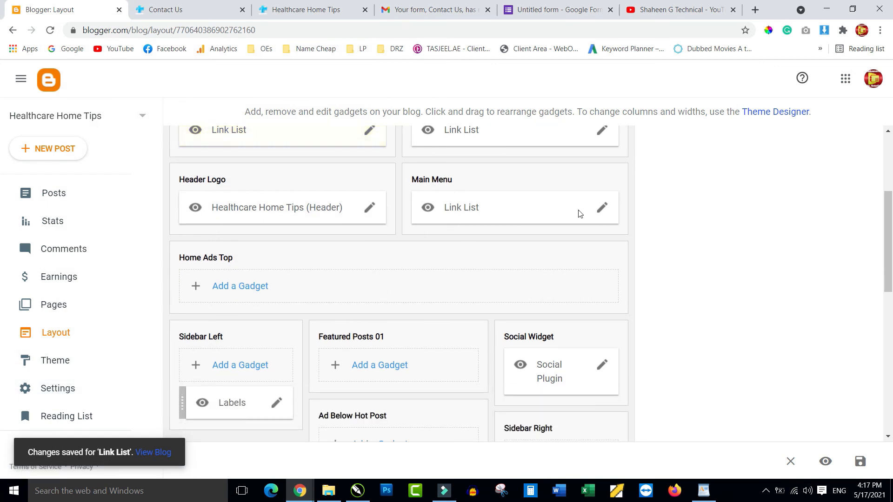
Replace the Main Menu Contact link's '#' with the Contact Us page address and save the list.
left_click(601, 207)
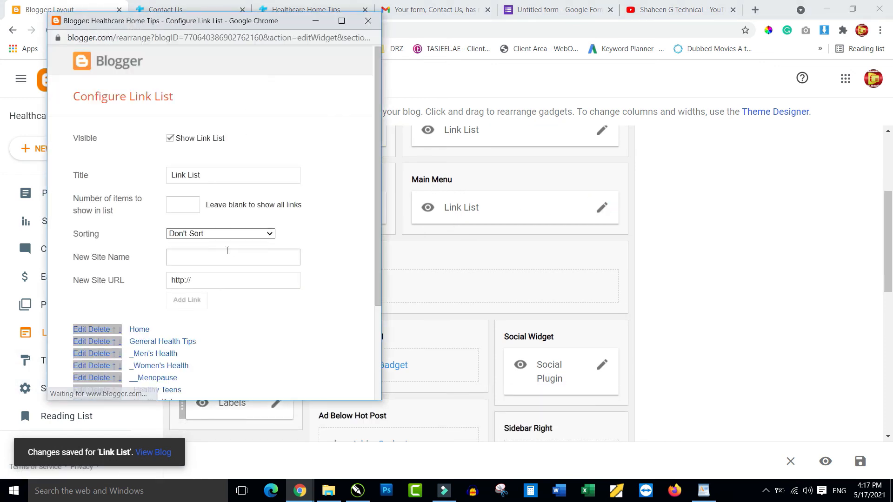
scroll(225, 252, "down", 3)
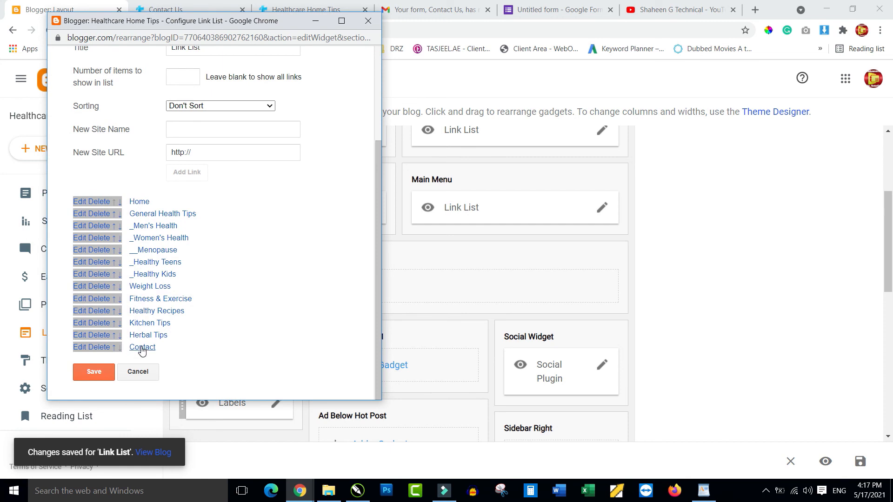
left_click(80, 350)
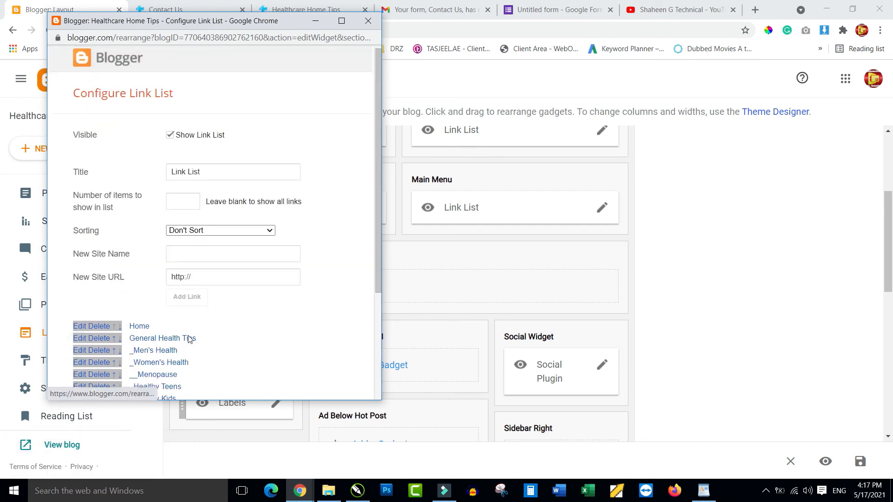
scroll(93, 326, "down", 3)
double_click(208, 340)
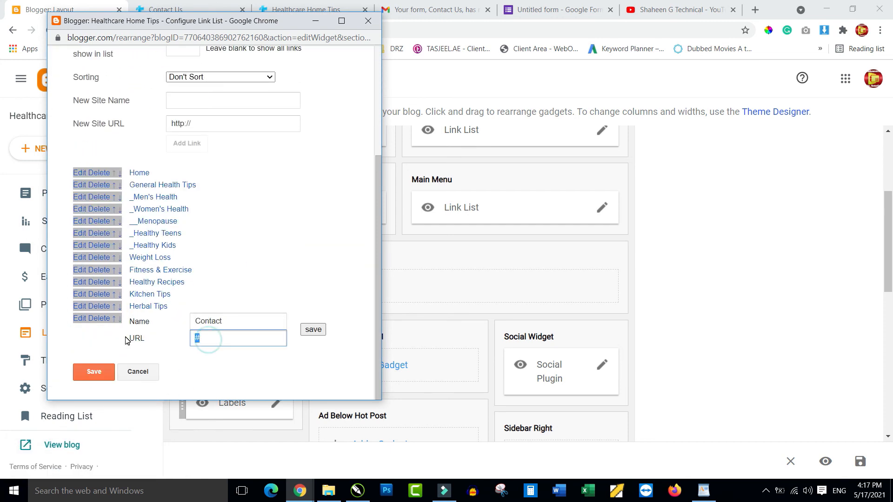
key("ctrl+v")
left_click(313, 330)
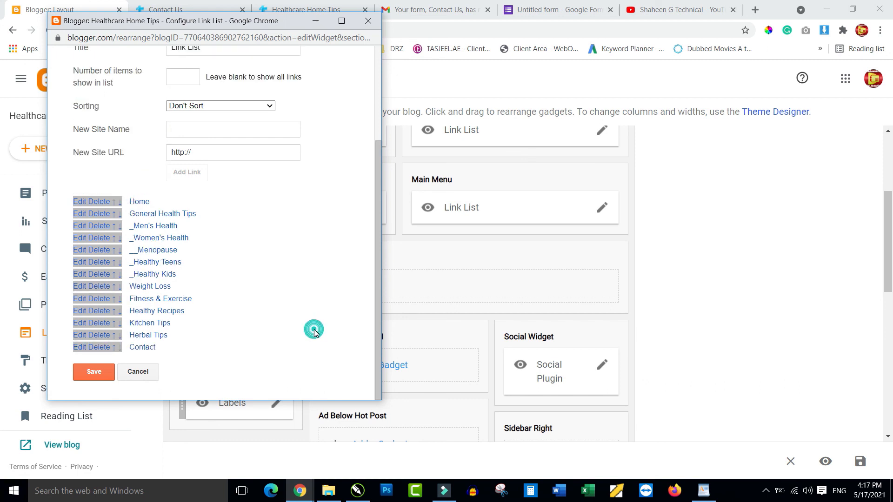
left_click(89, 373)
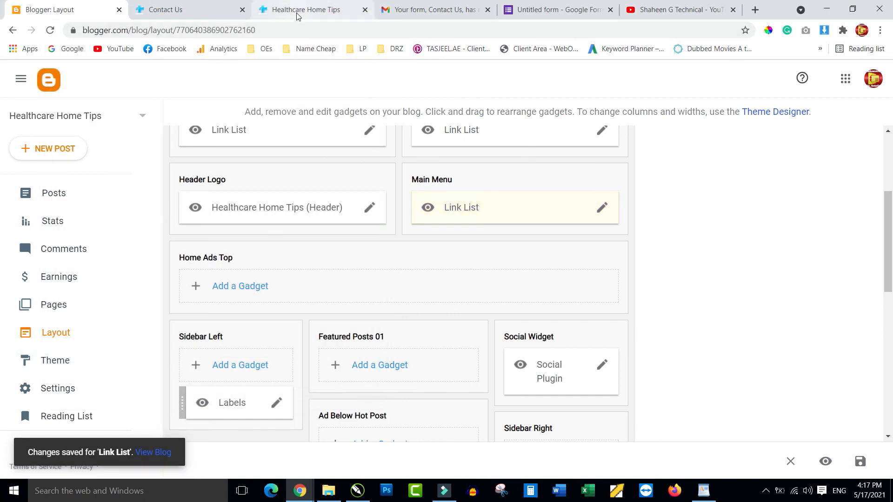
Reload the live blog, go to Home, and confirm the menu's Contact link opens the Contact Us form.
left_click(182, 9)
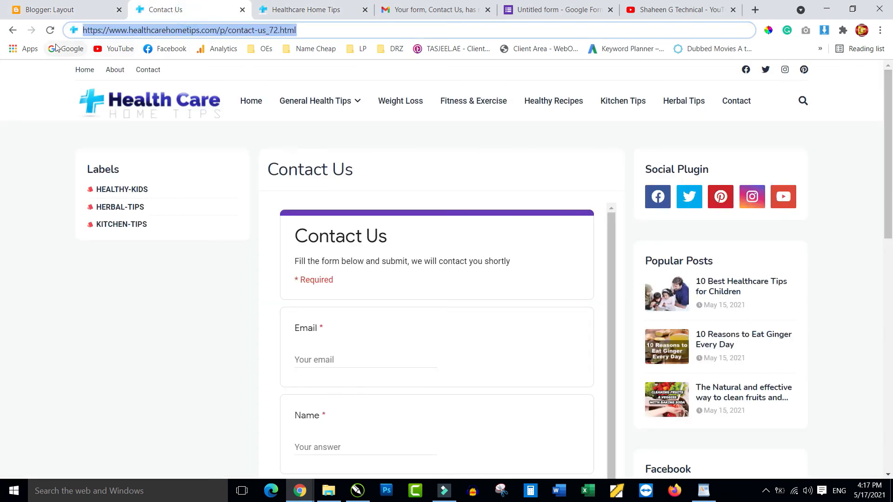
left_click(50, 31)
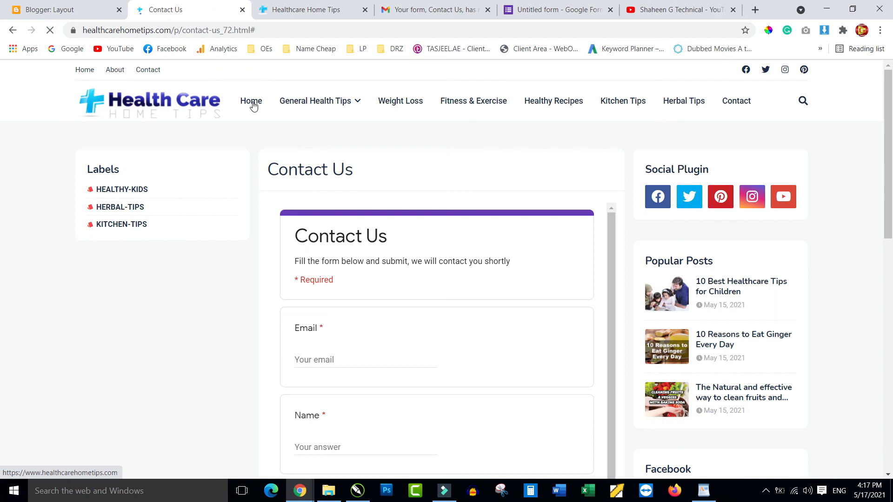
left_click(251, 102)
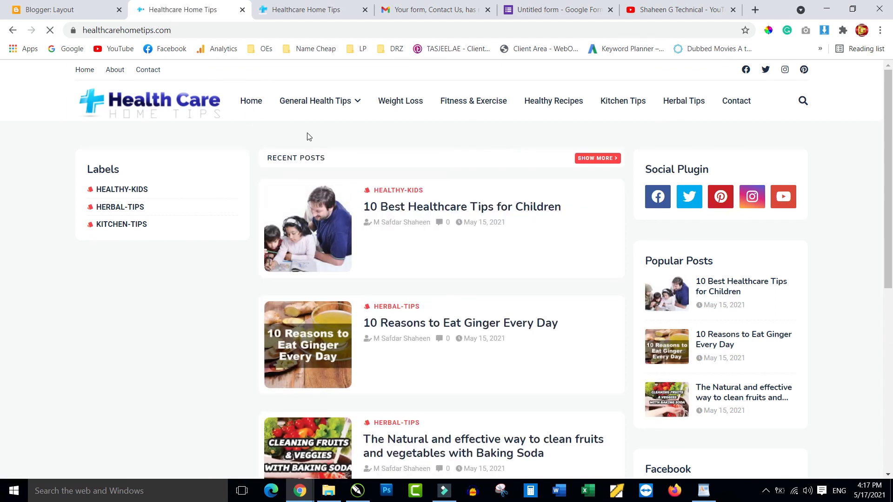
left_click(737, 102)
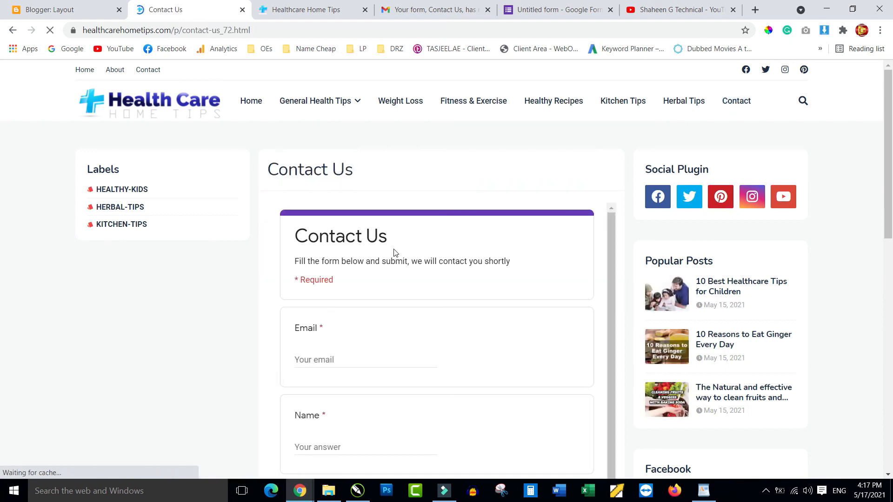
scroll(394, 252, "down", 2)
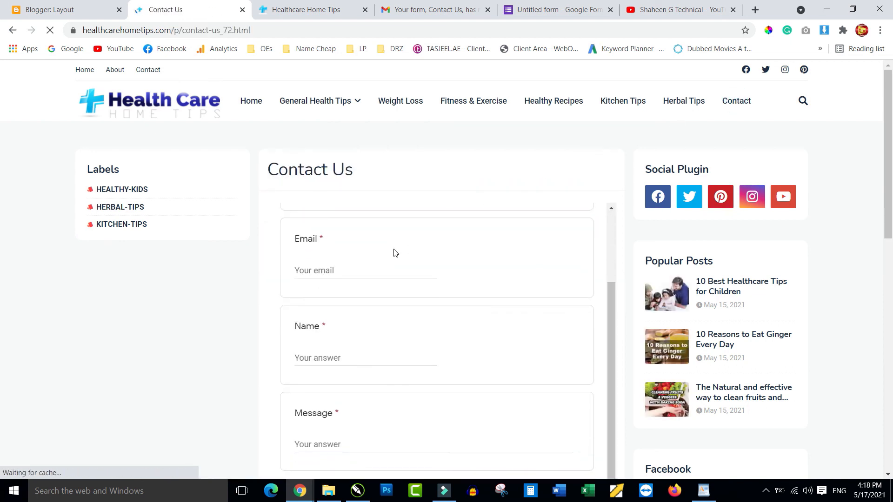
scroll(394, 252, "up", 2)
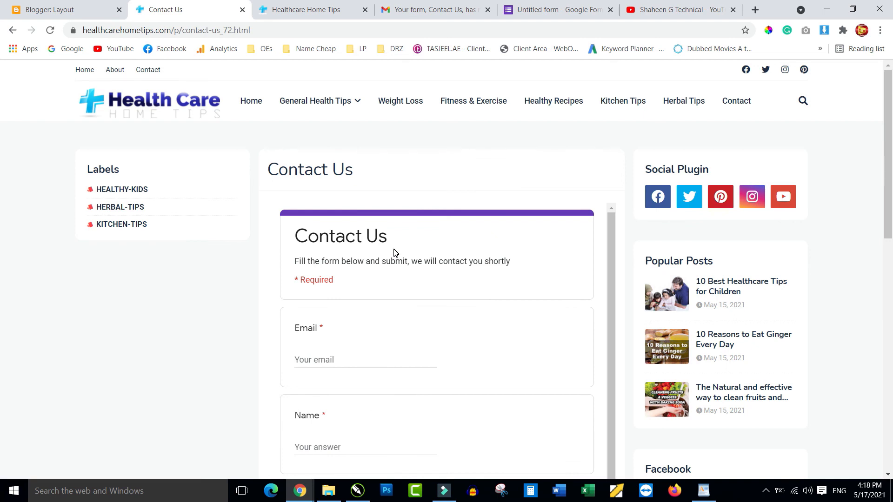